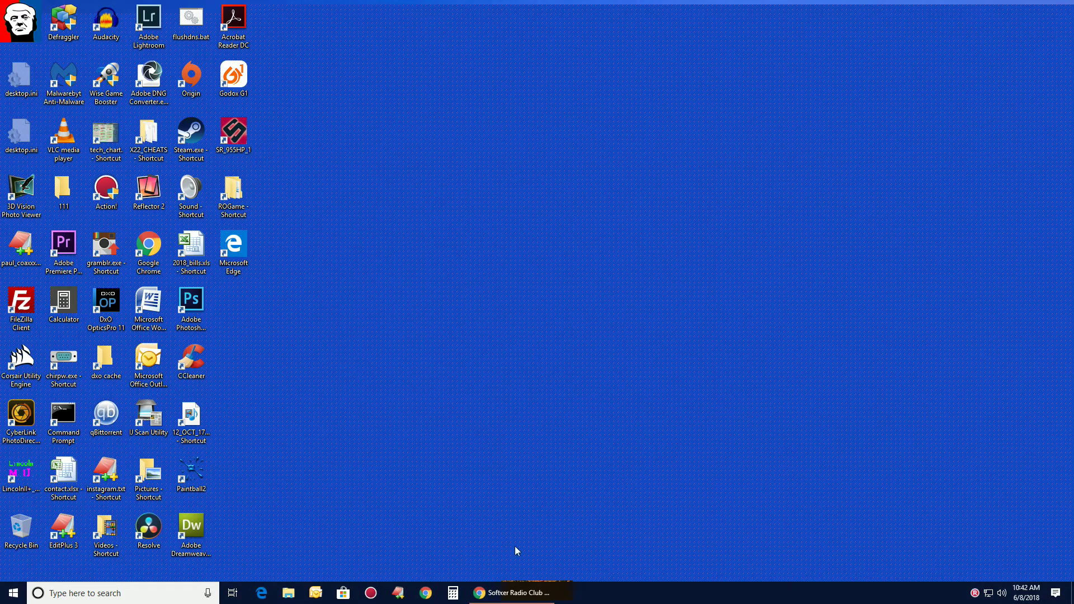
- Switch to Chrome and review the Stryker Radio Club group's post asking whether software must be downloaded before connecting a Stryker radio
click(487, 592)
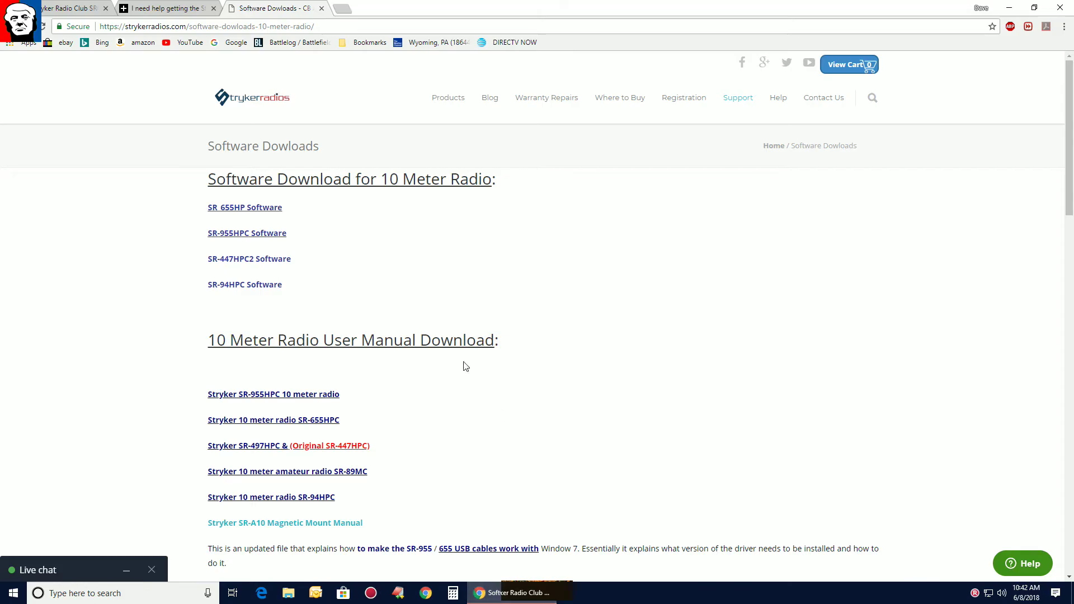
click(147, 11)
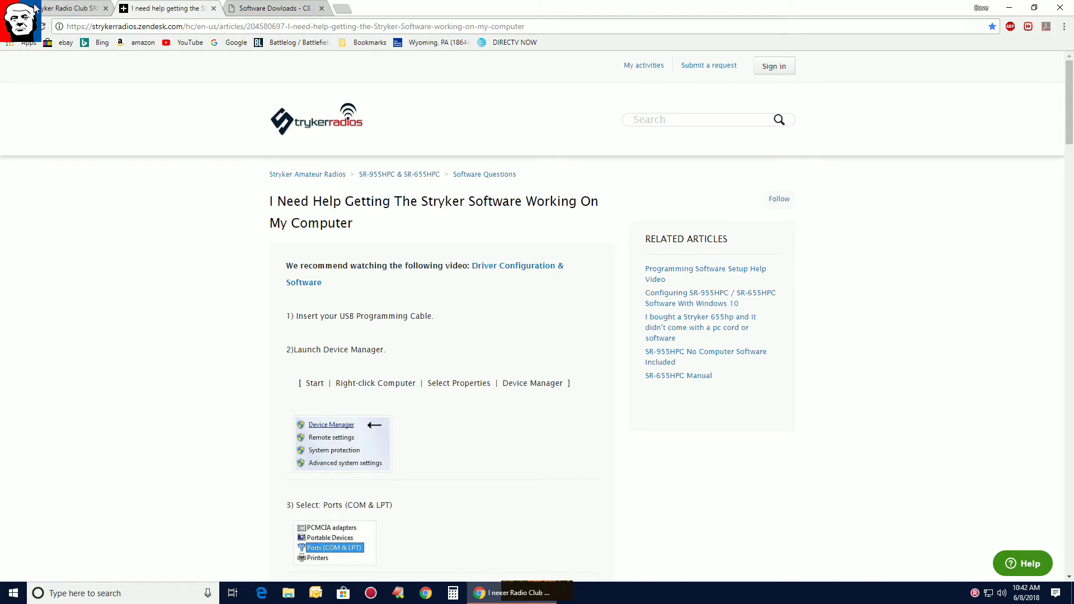
click(37, 8)
scroll(324, 267, up, 5)
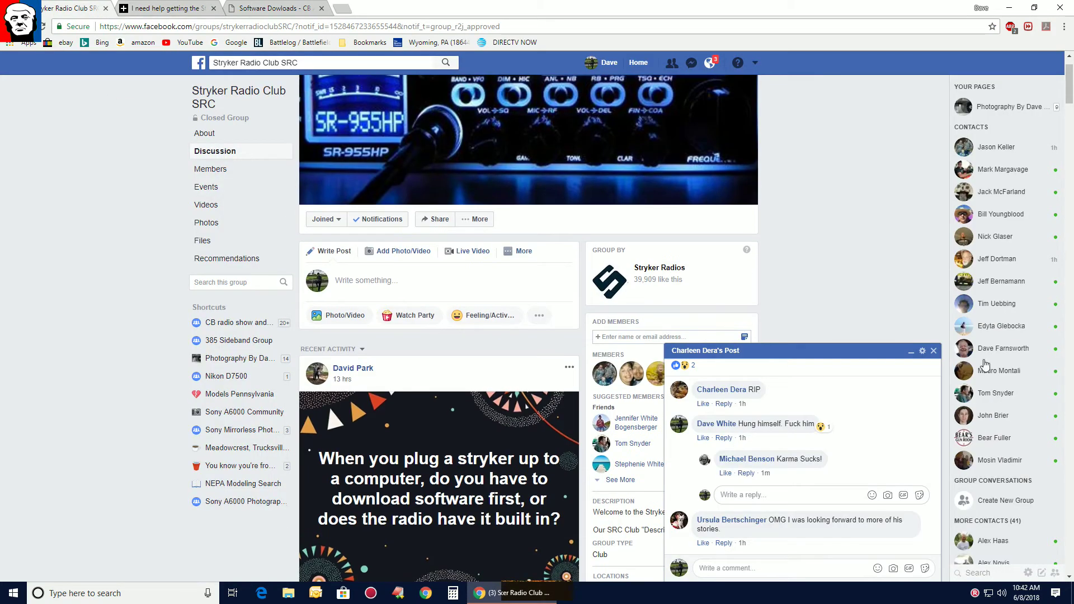
click(934, 351)
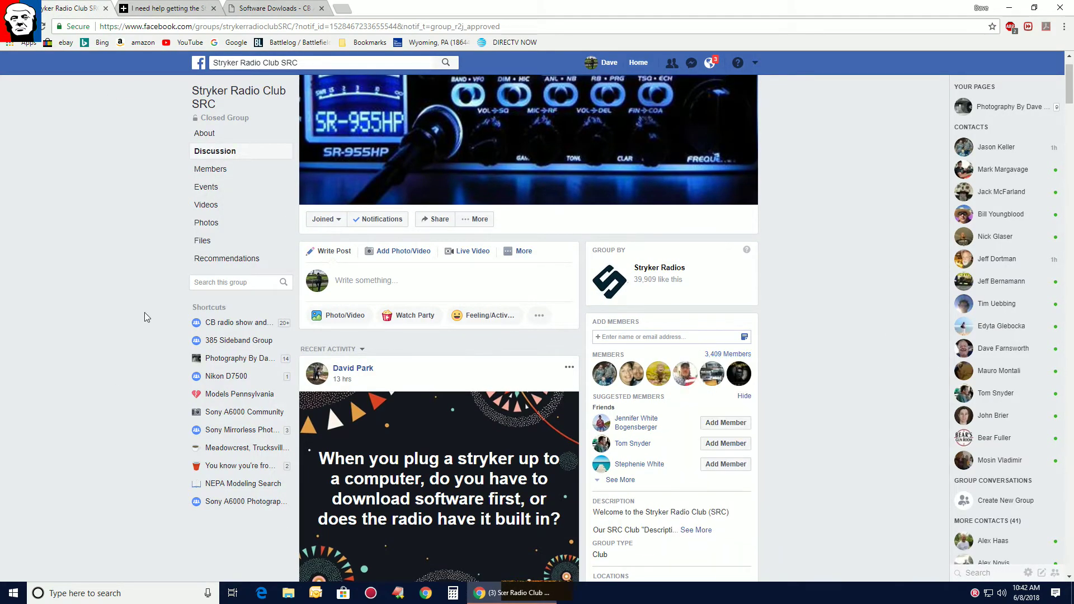
scroll(143, 318, down, 4)
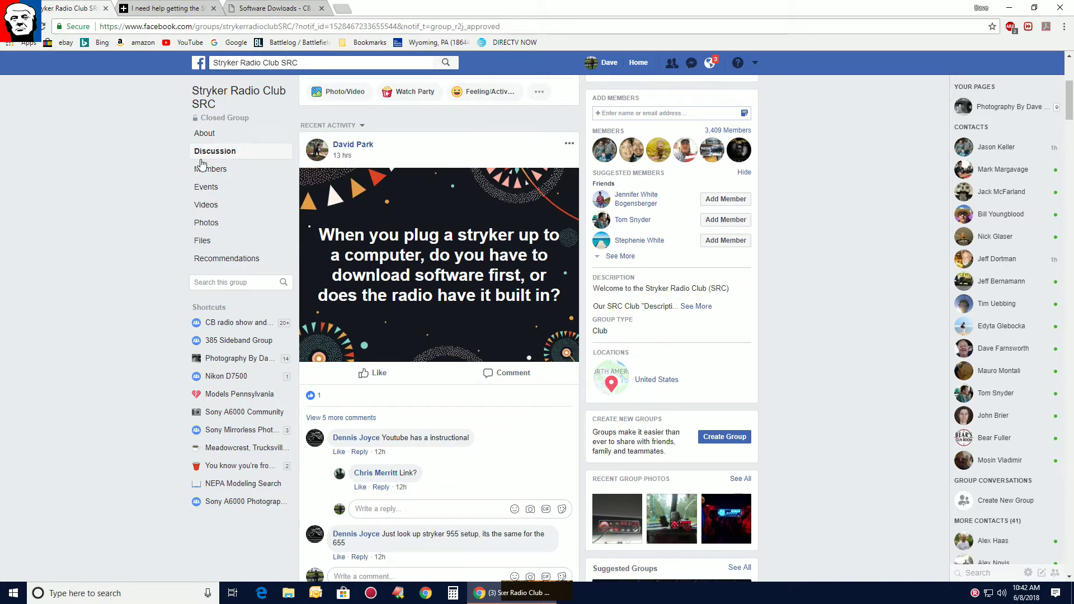
- Choose the SR-955HPC Software download on the Stryker 10 meter radio downloads page, and return to the desktop
click(276, 9)
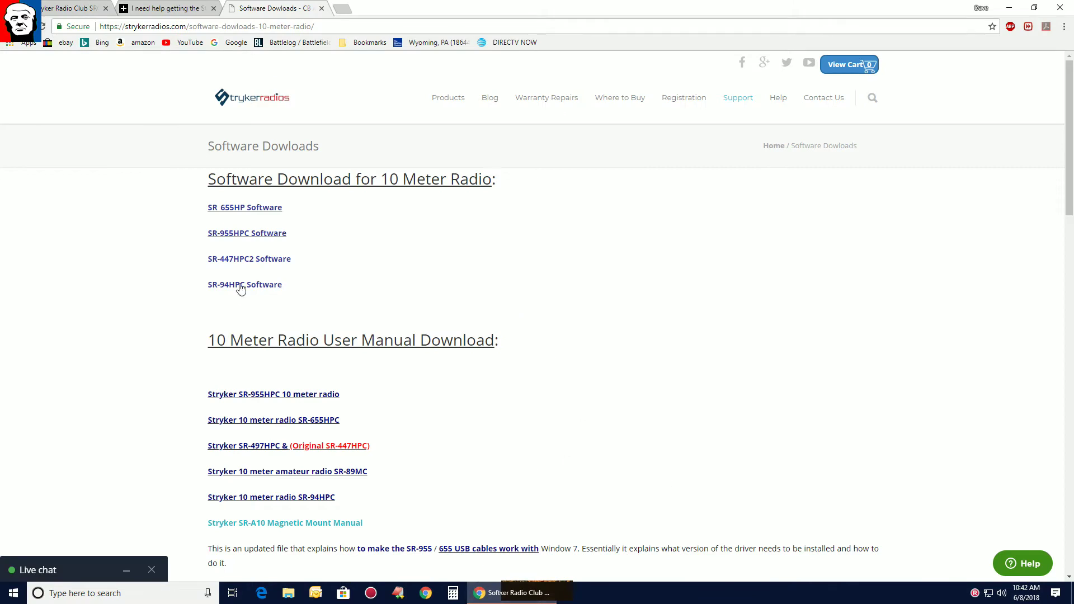
click(258, 235)
click(1010, 7)
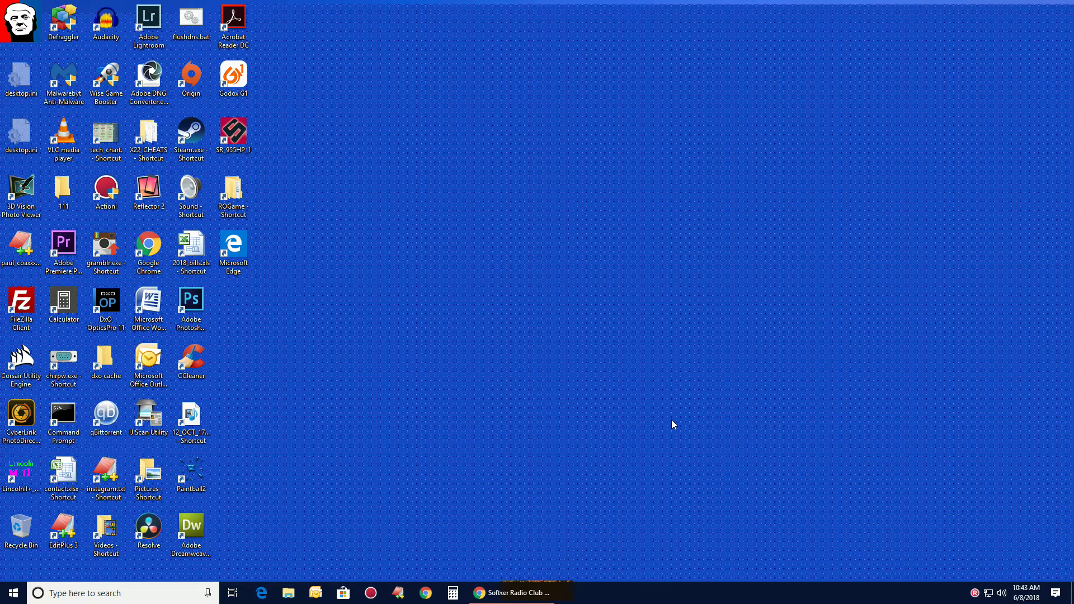
- Launch the SR_955HP programming software and check its communication port options, leaving the port settings without applying a change
double_click(234, 138)
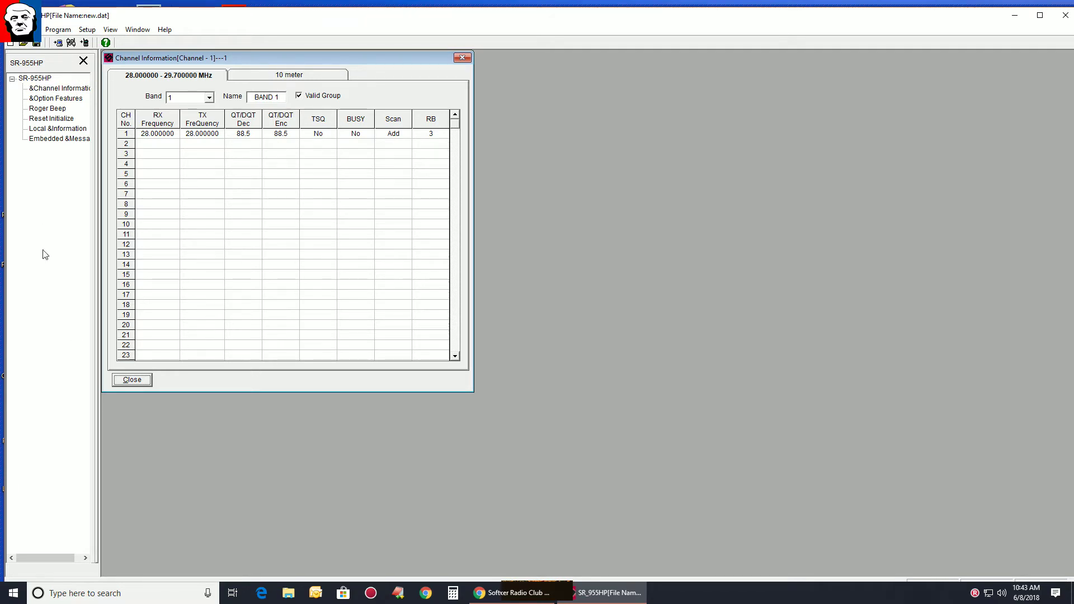
click(88, 30)
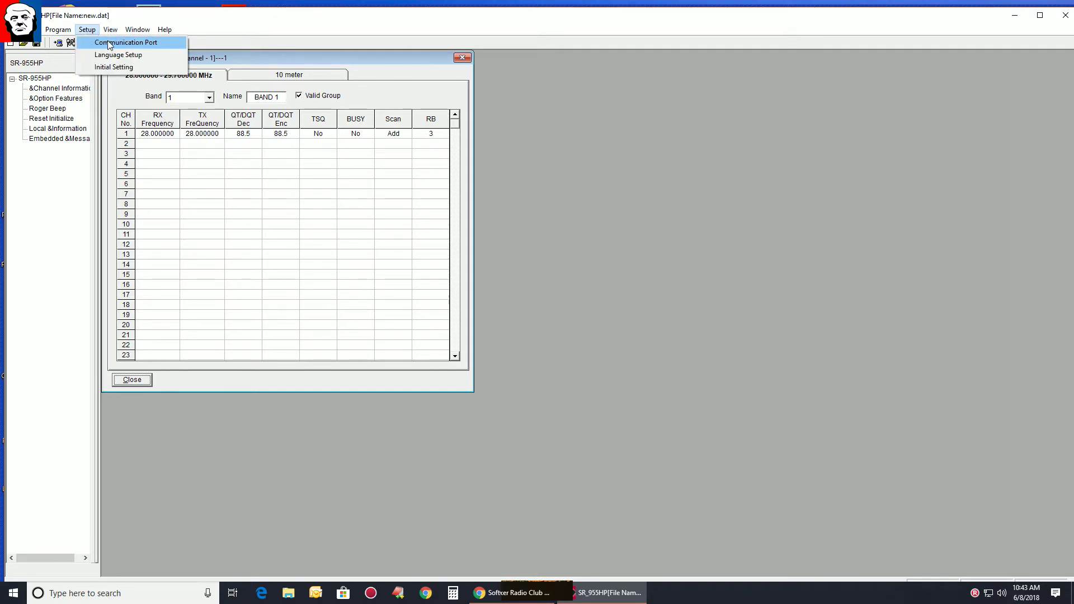
click(107, 43)
click(582, 295)
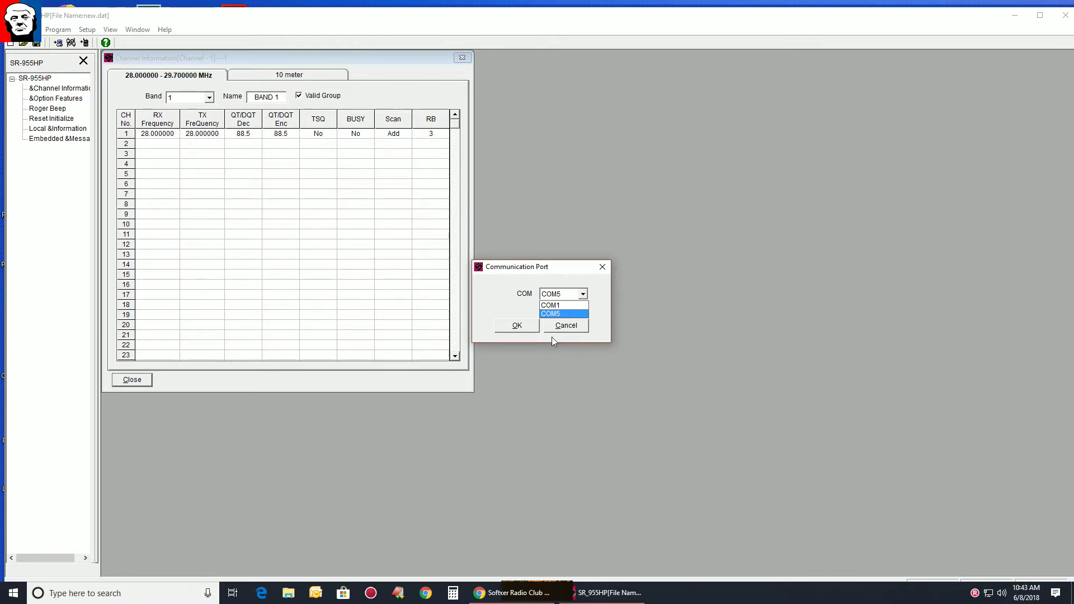
click(551, 305)
key(Down)
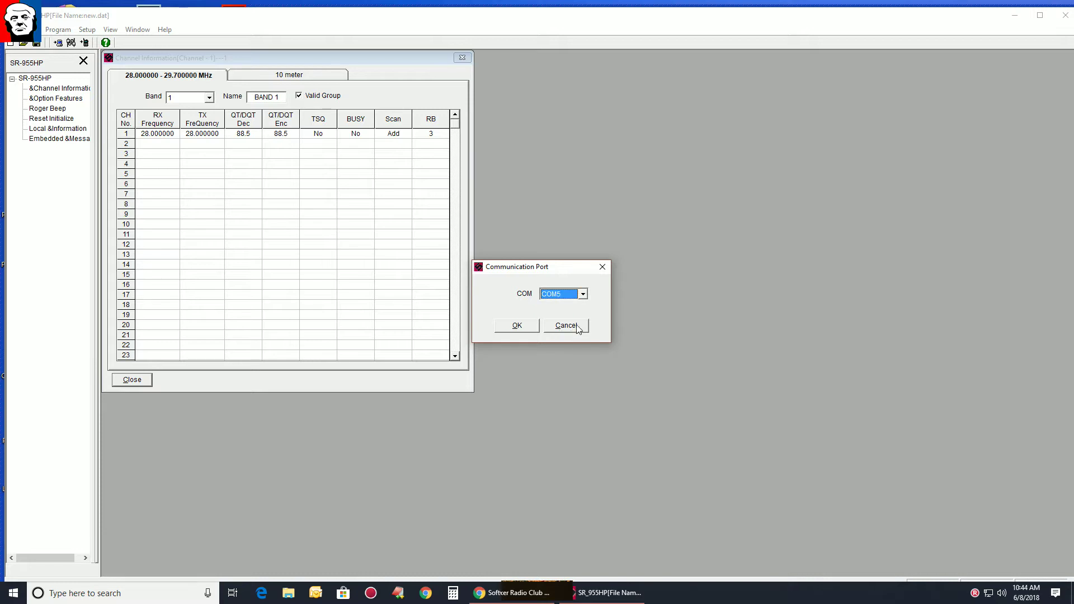
click(577, 327)
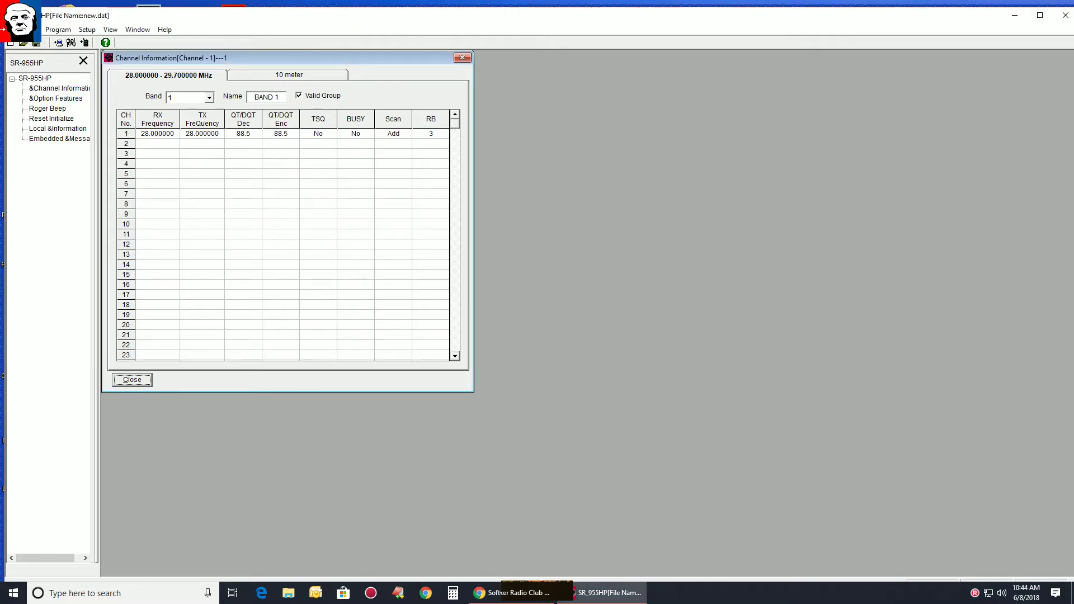
- Read the channel data from the connected radio into the programming software
click(50, 34)
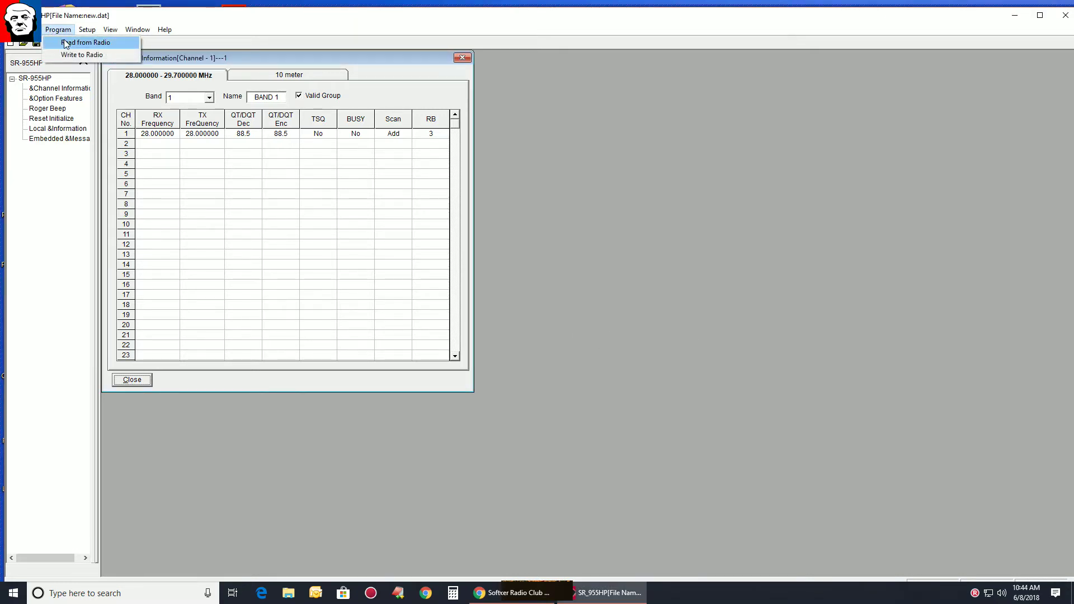
click(73, 41)
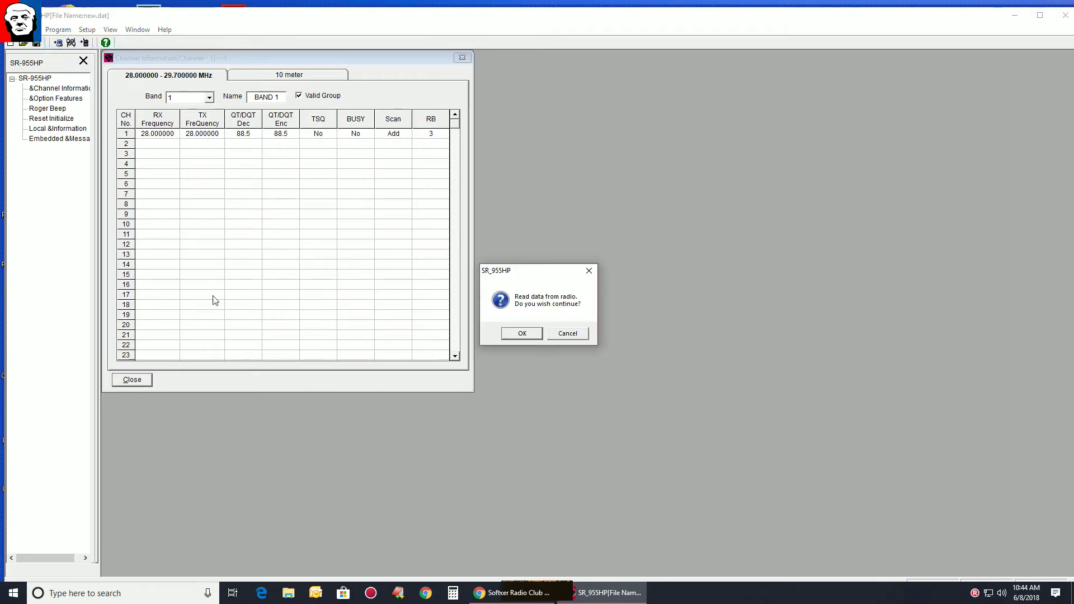
click(517, 336)
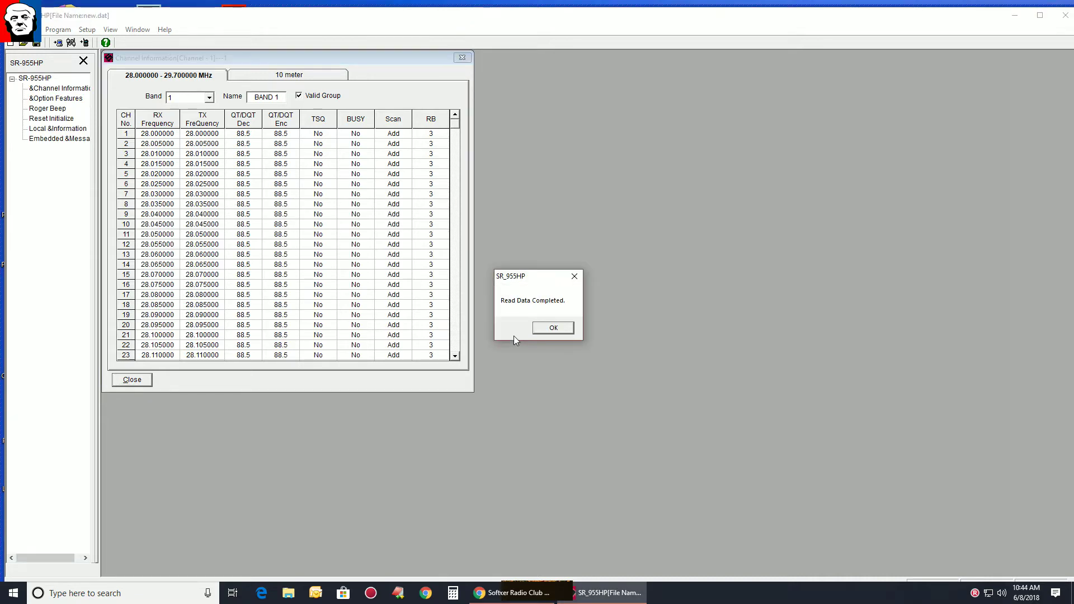
click(559, 331)
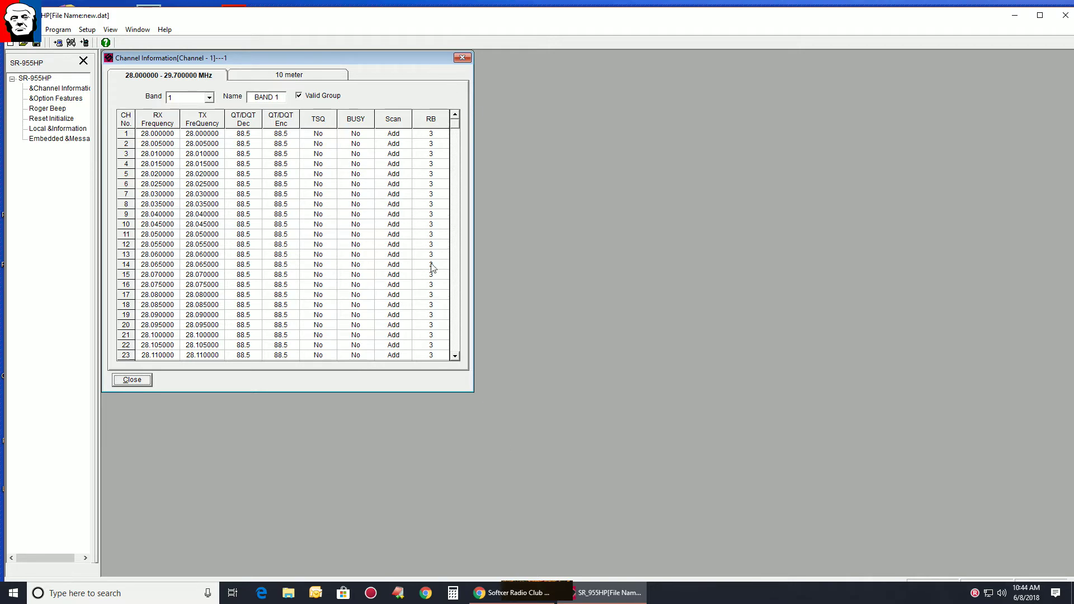
- Show band 4 of the 10 meter channel list and select channel 17's RB setting
drag(458, 125, 465, 341)
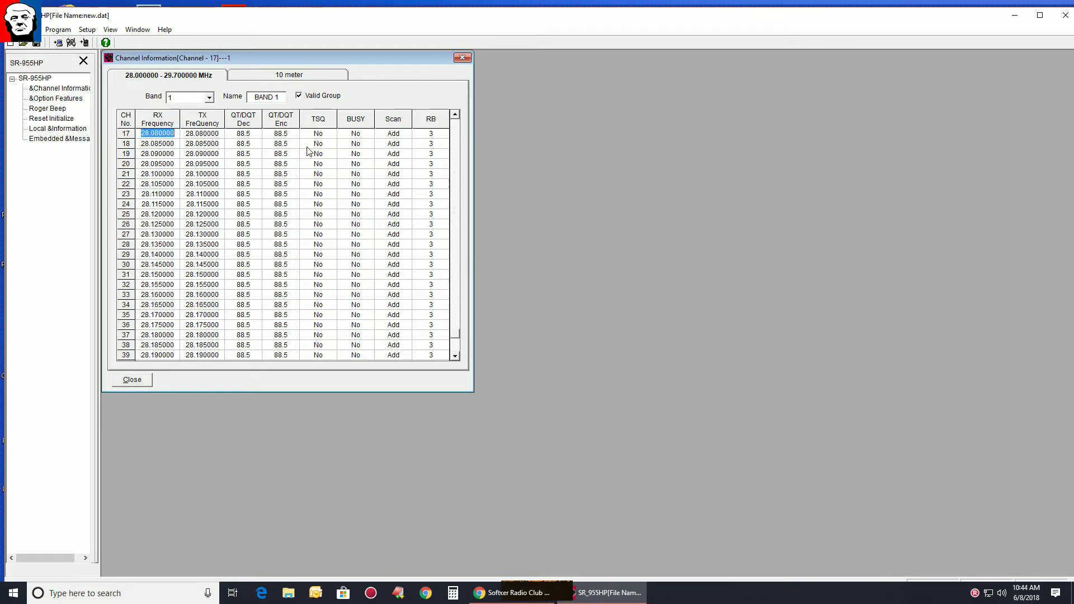
click(297, 76)
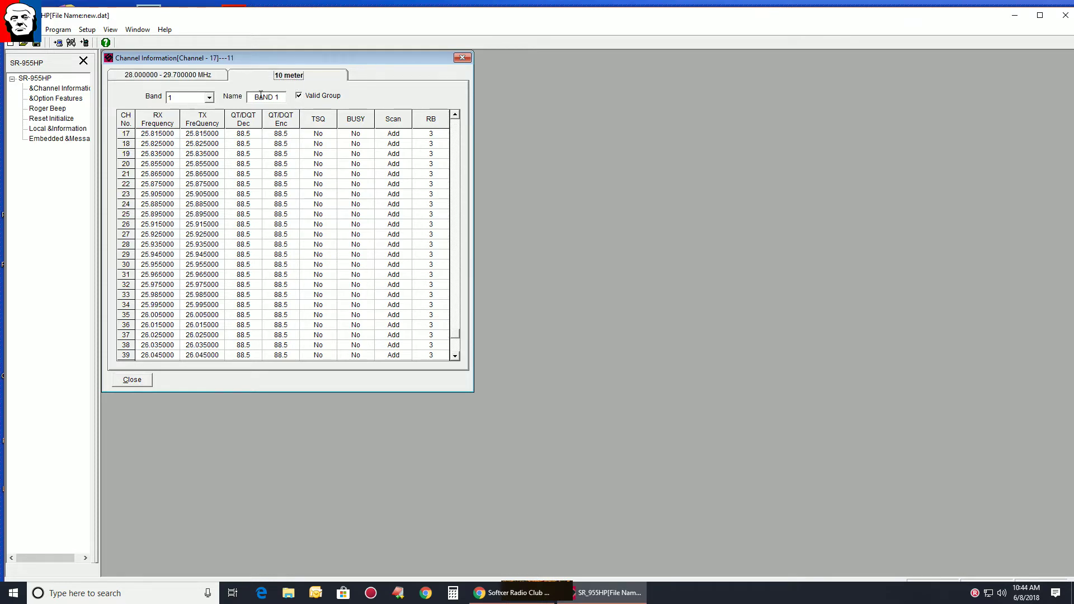
click(209, 97)
click(190, 137)
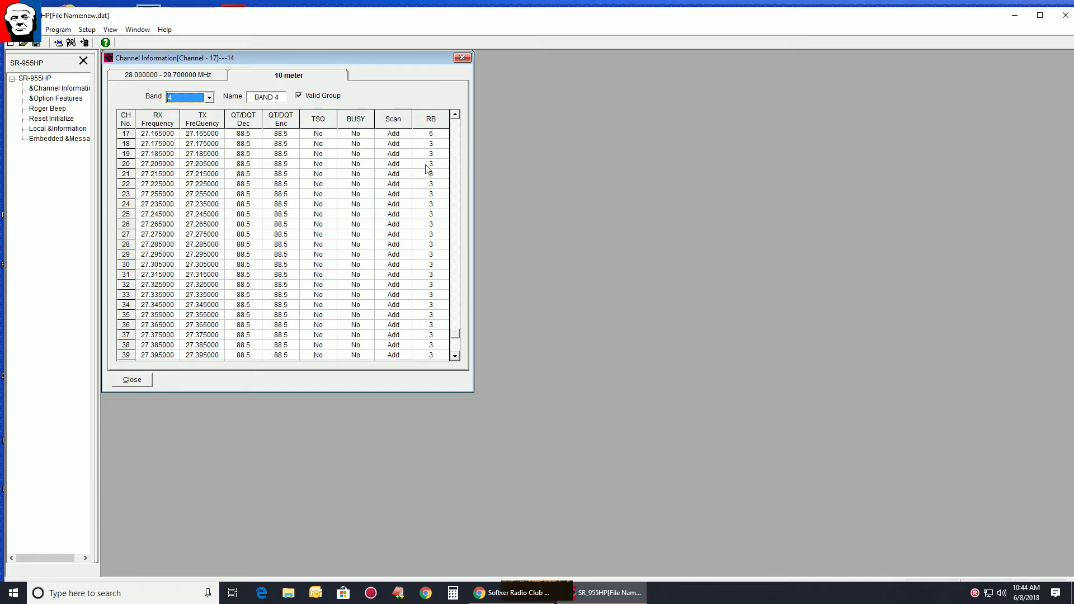
click(428, 136)
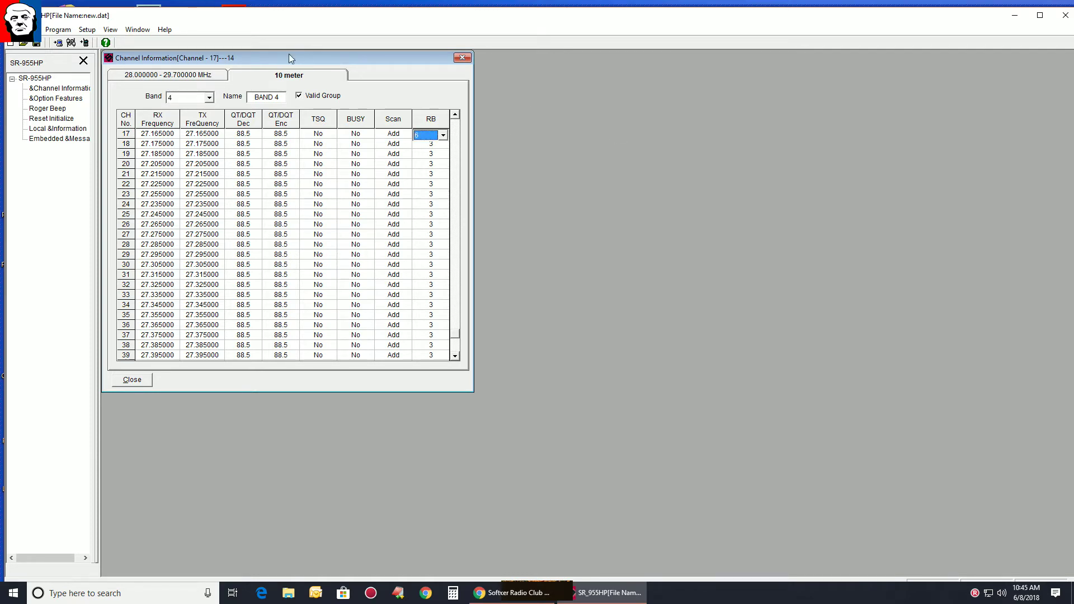
- Open the Roger Beep settings, inspect RB Tone 7 and RB Tone 6, and play RB Tone 6
click(44, 109)
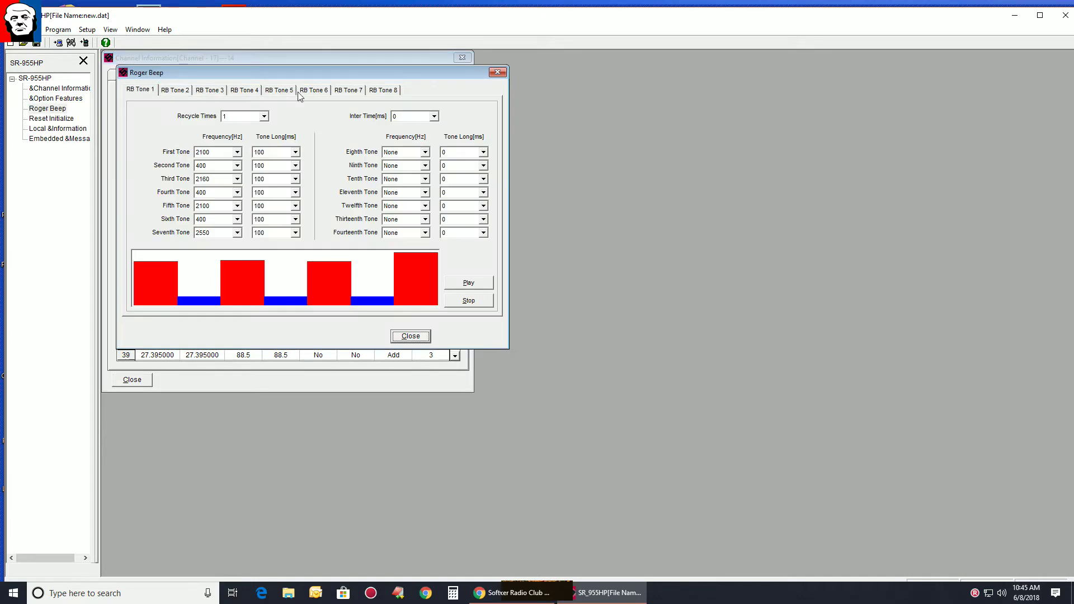
drag(312, 72, 598, 219)
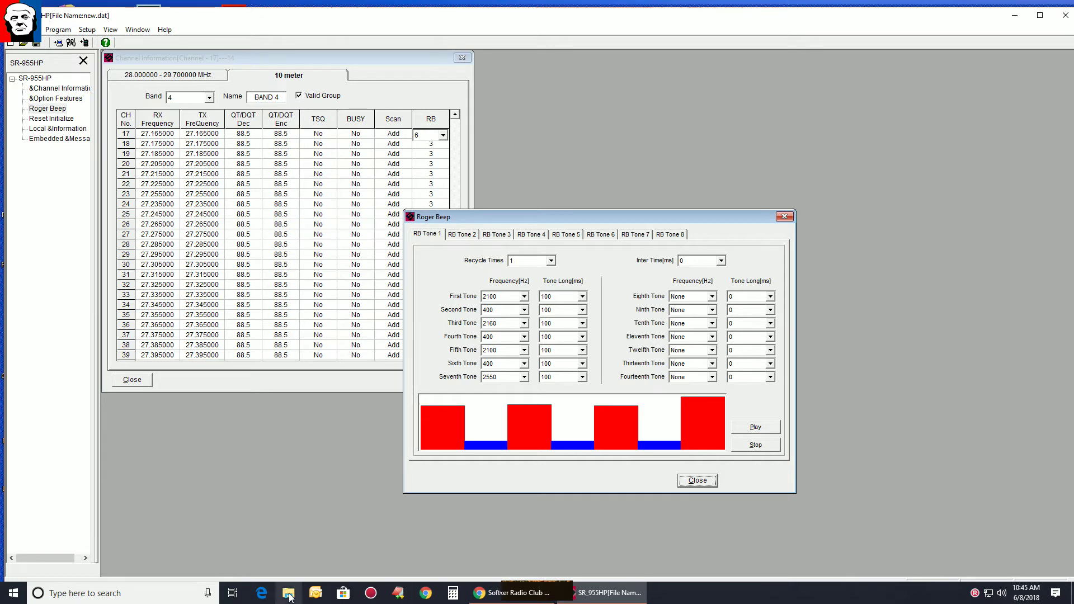
click(636, 235)
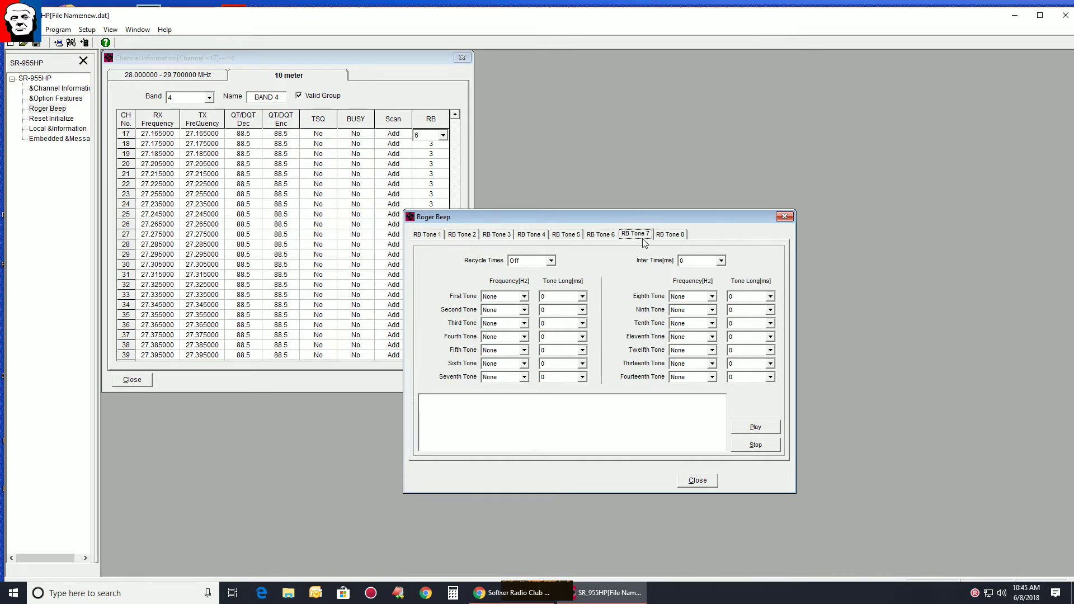
click(604, 236)
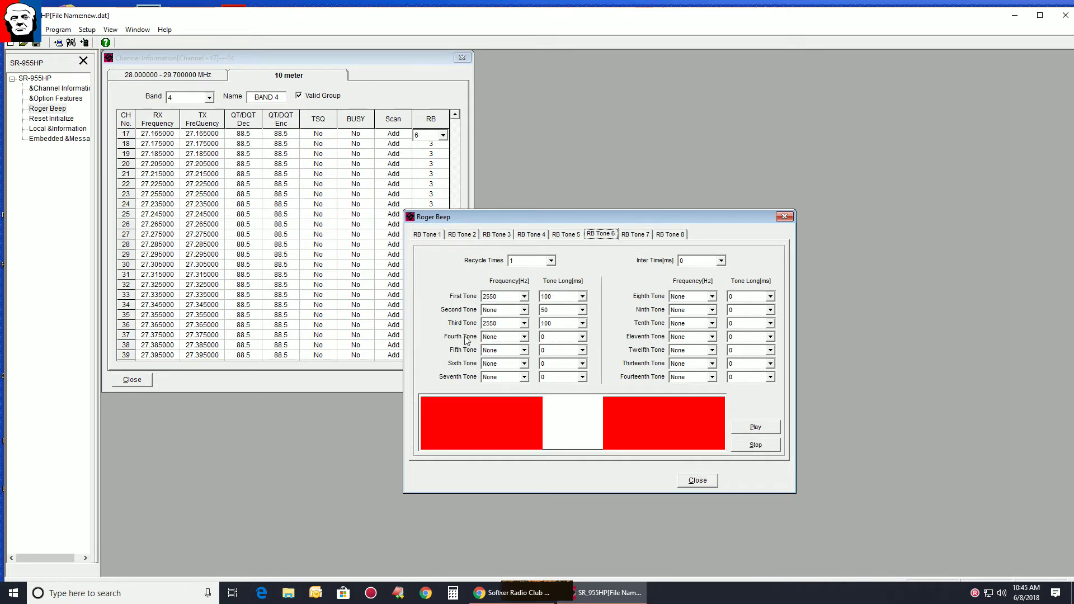
click(767, 430)
click(767, 434)
click(765, 435)
- Move the Roger Beep window clear of the channel list and set channel 17's RB value to 3
drag(495, 219, 656, 260)
click(443, 135)
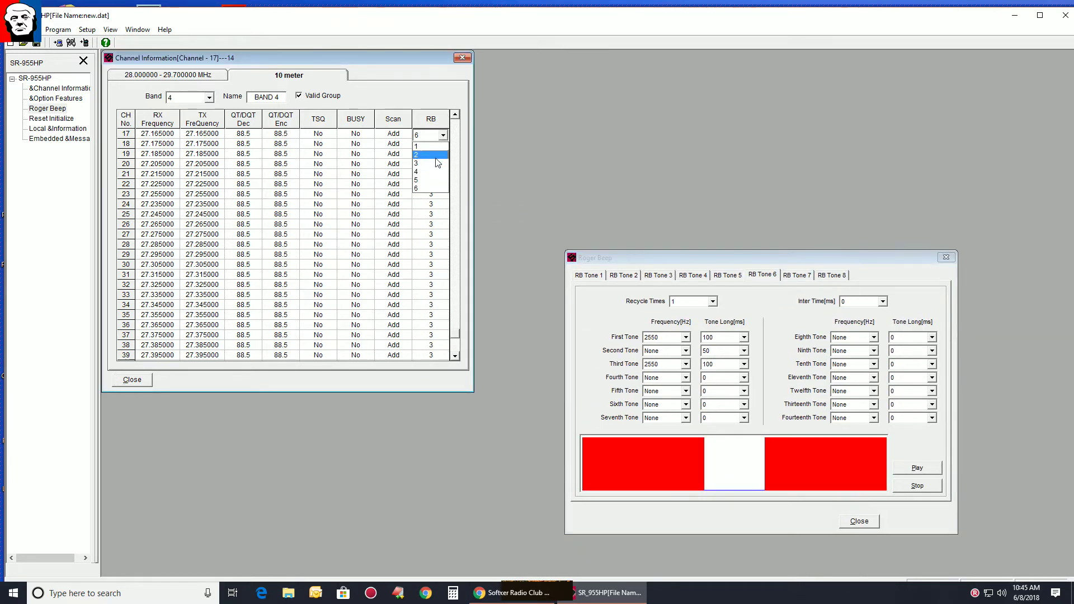
click(438, 163)
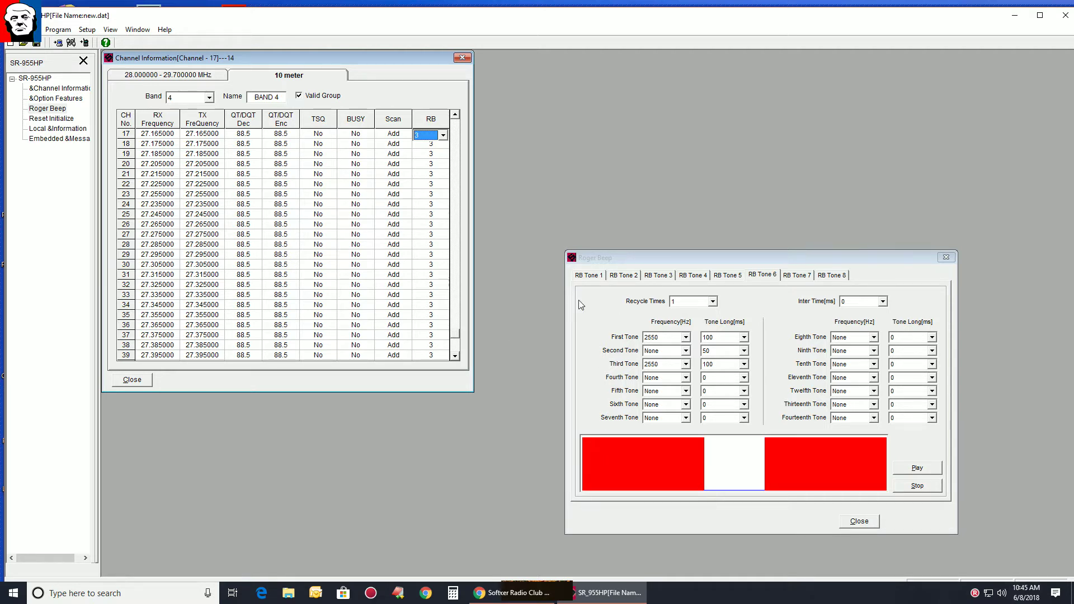
- Show RB Tone 3 in the Roger Beep settings and play it
drag(649, 263, 541, 222)
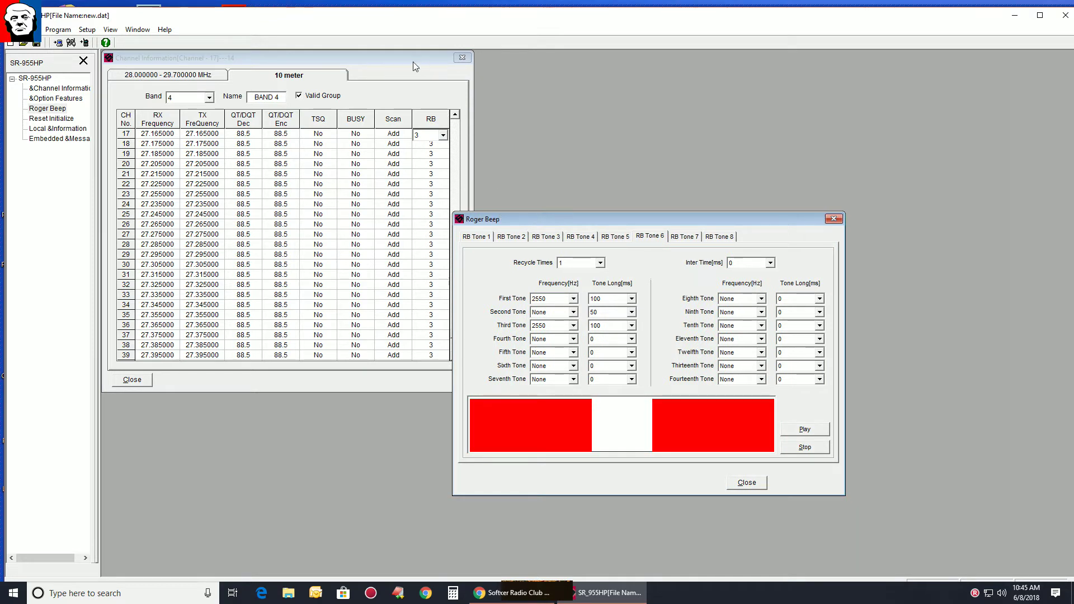
click(546, 237)
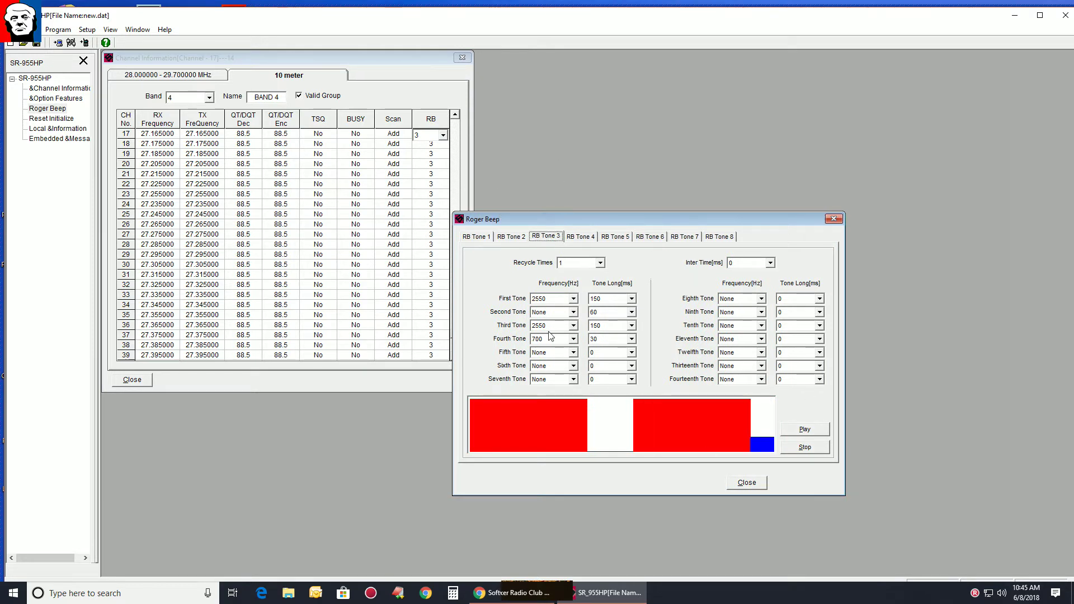
click(805, 431)
- Check the RB settings of channels 18 and 16 in band 4 of the 10 meter list
click(439, 146)
click(439, 146)
click(439, 146)
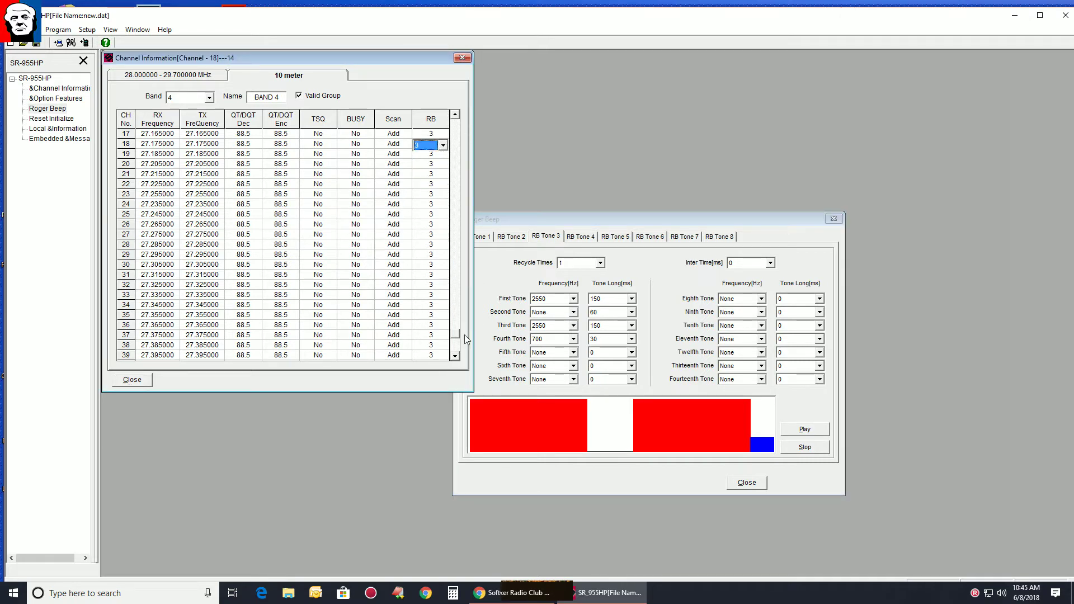
drag(456, 340, 456, 203)
click(419, 226)
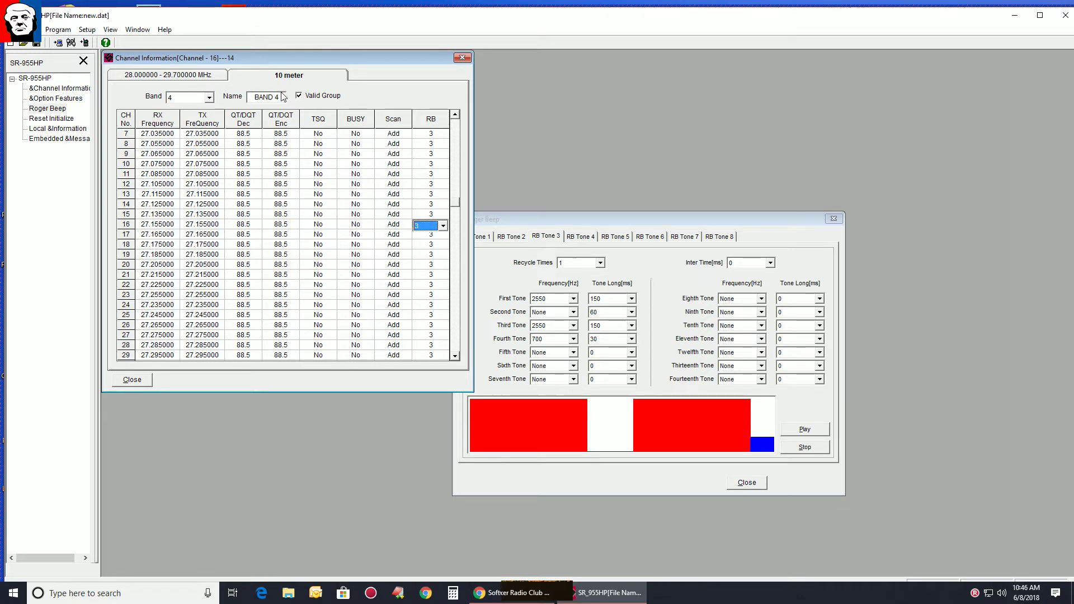
- Look through the frequency range and band choices, ending at channel 1 of band 4 in the 10 meter list
click(187, 78)
click(240, 78)
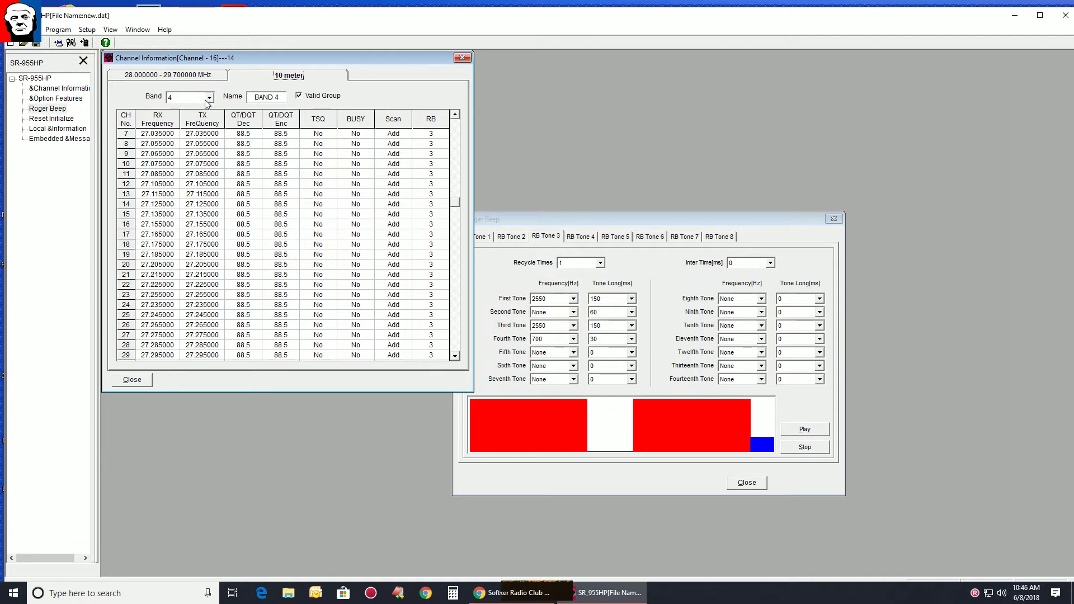
click(208, 97)
click(195, 130)
click(208, 98)
click(202, 110)
drag(455, 203, 461, 131)
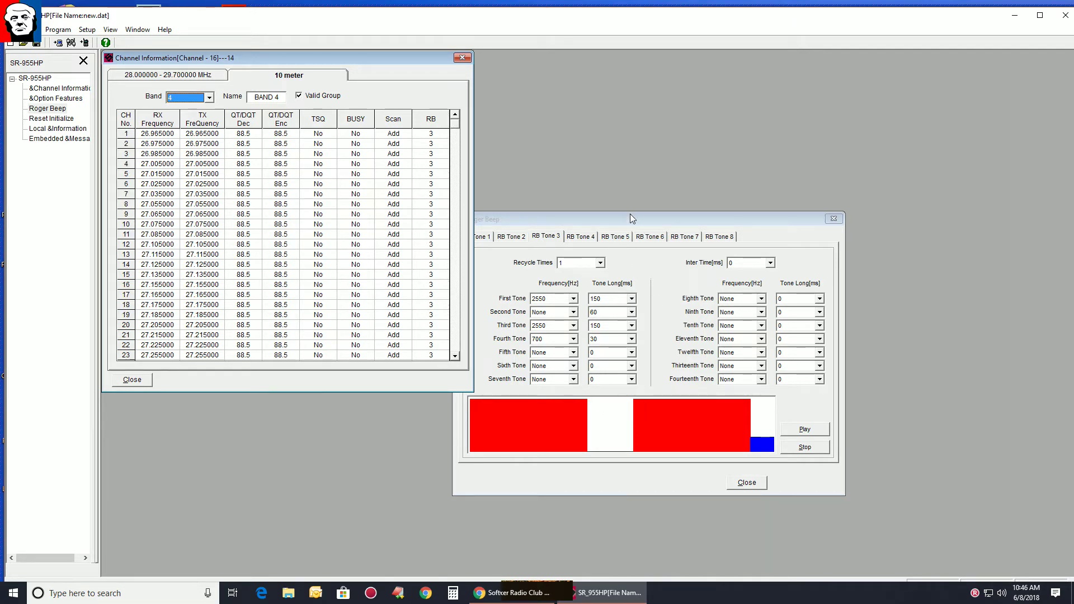
- Move the Roger Beep window away from the channel list and play RB Tone 3 again
drag(631, 217, 704, 208)
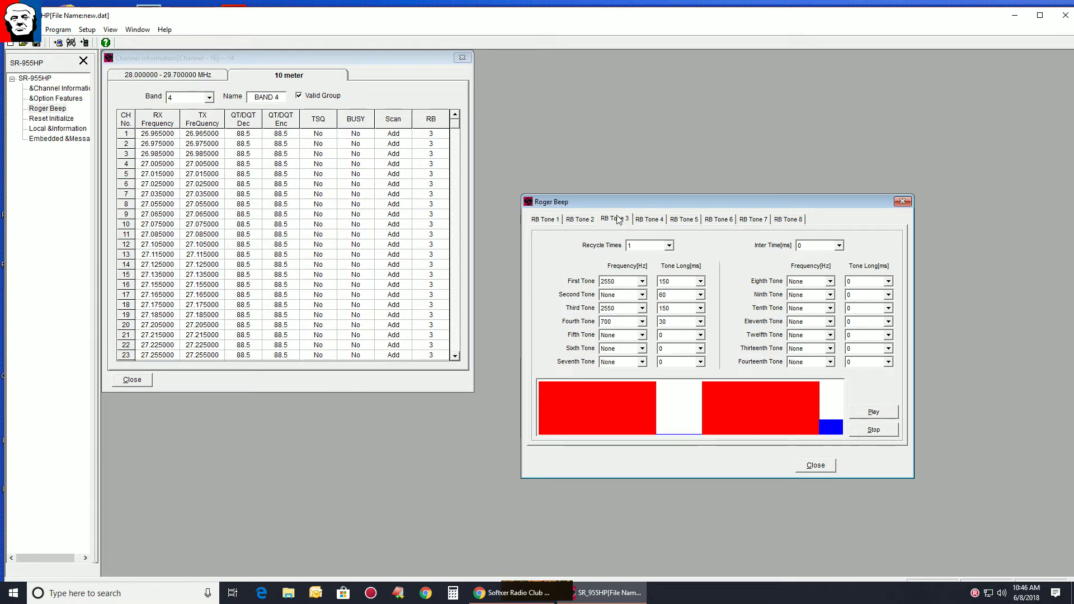
click(873, 412)
- Open the radio's optional features and position their window beside the channel list for review
double_click(39, 99)
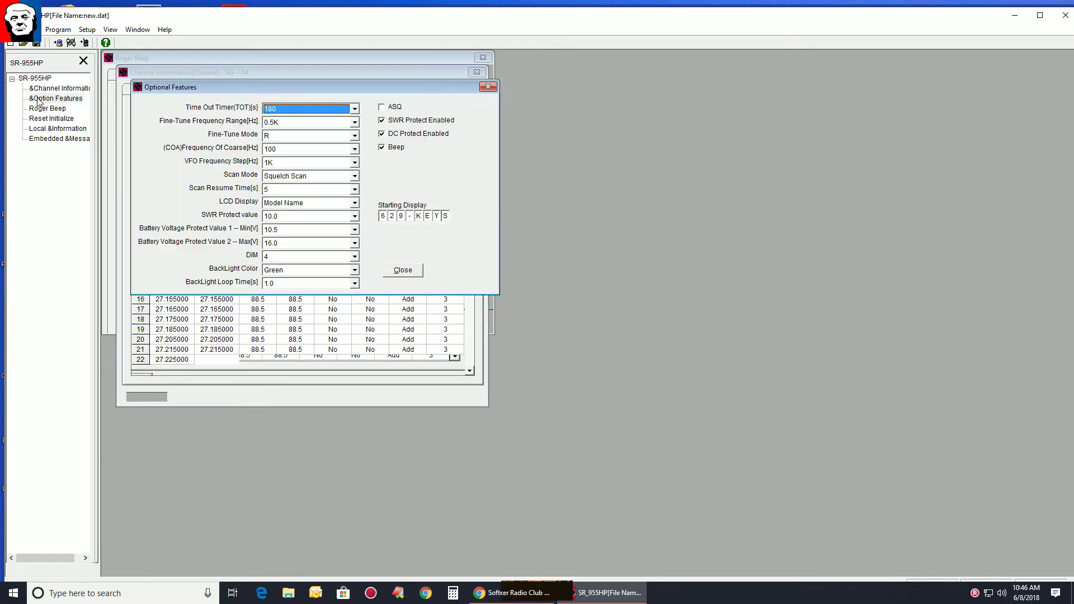
drag(218, 92, 437, 178)
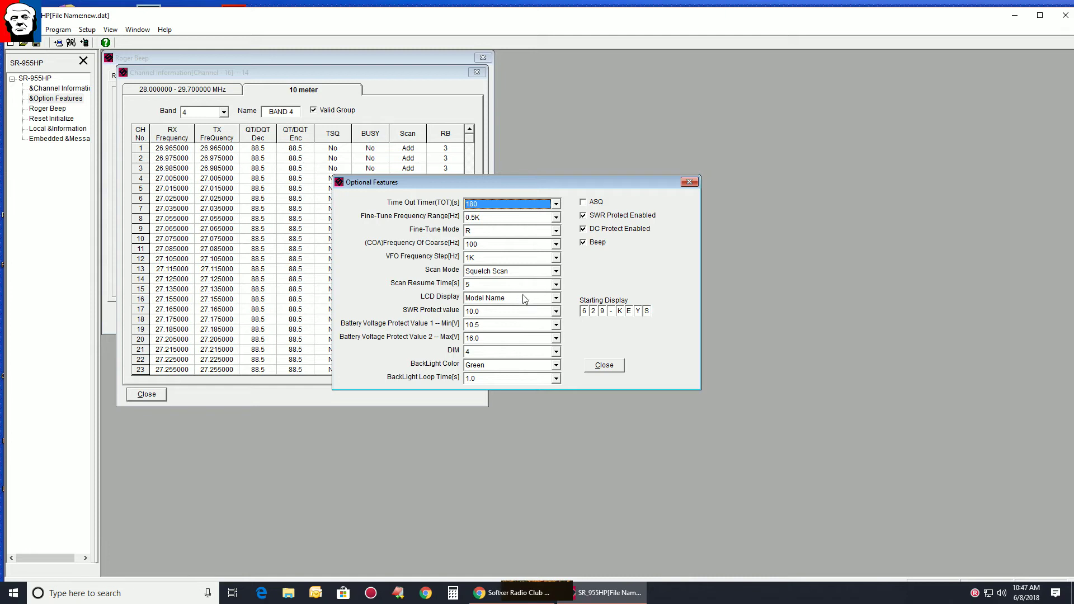
- Set the LCD Display option to Model Name & Battery Voltage and the SWR protect value to 2.3
click(555, 300)
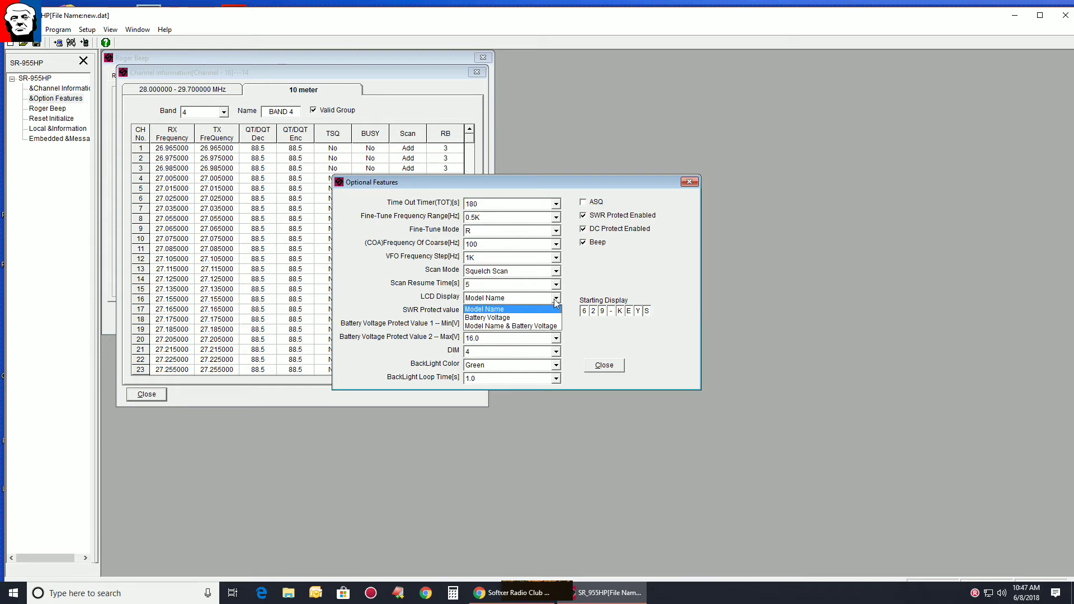
click(519, 326)
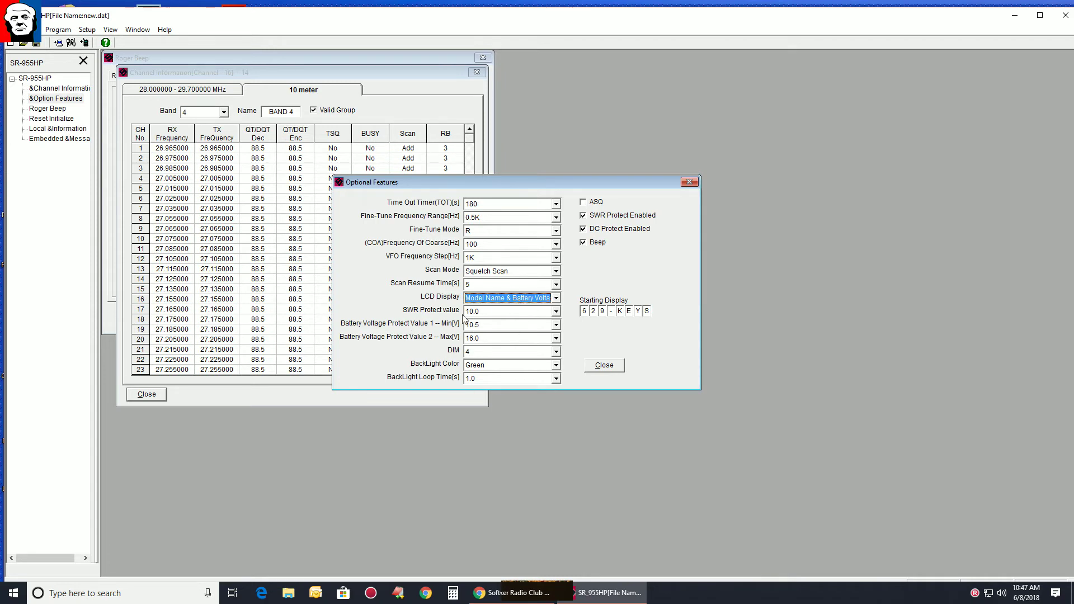
click(555, 311)
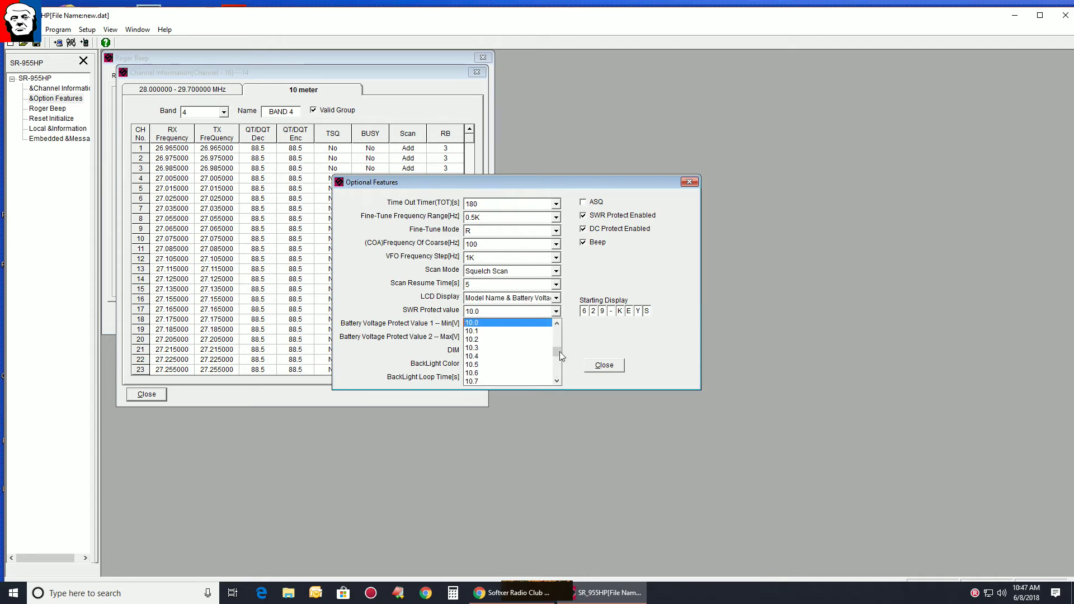
drag(561, 349, 563, 333)
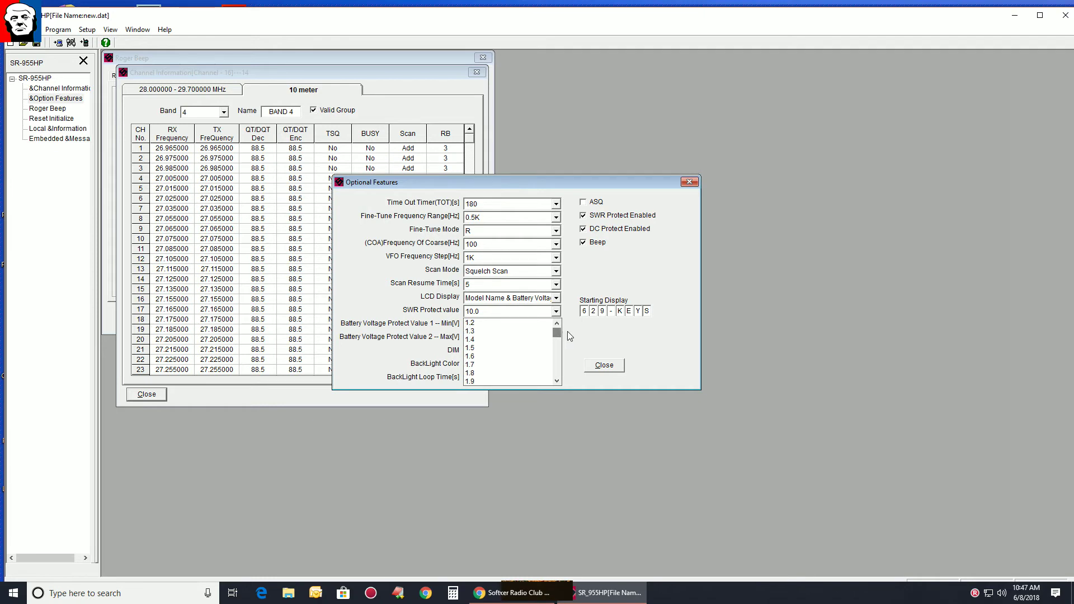
scroll(559, 362, down, 1)
scroll(528, 377, up, 1)
scroll(496, 353, down, 2)
click(486, 364)
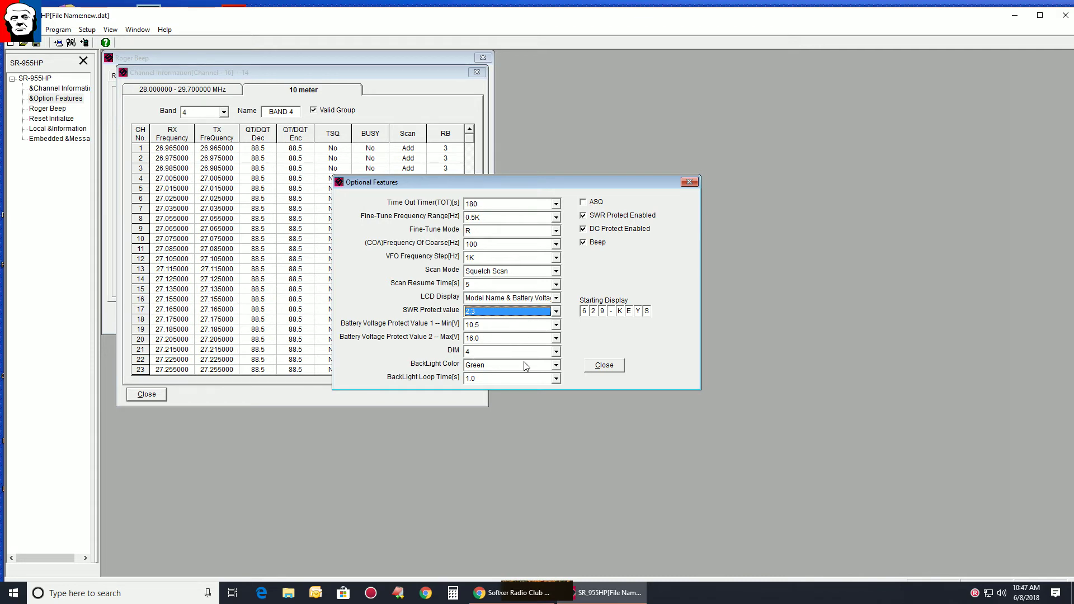
- Select Green as the backlight color and move the Optional Features and Channel Information windows apart
click(556, 364)
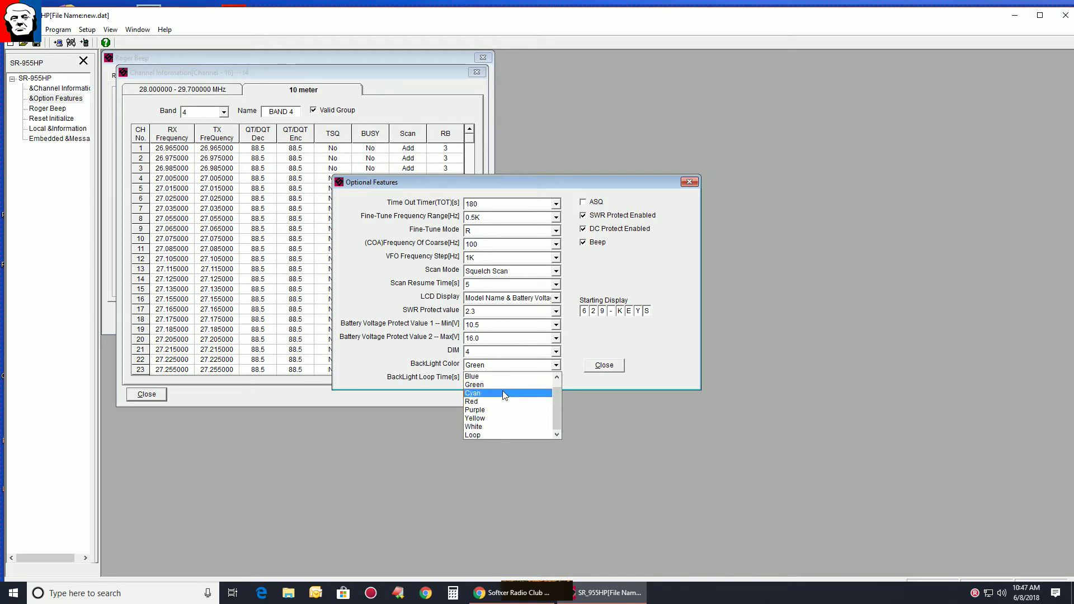
click(503, 385)
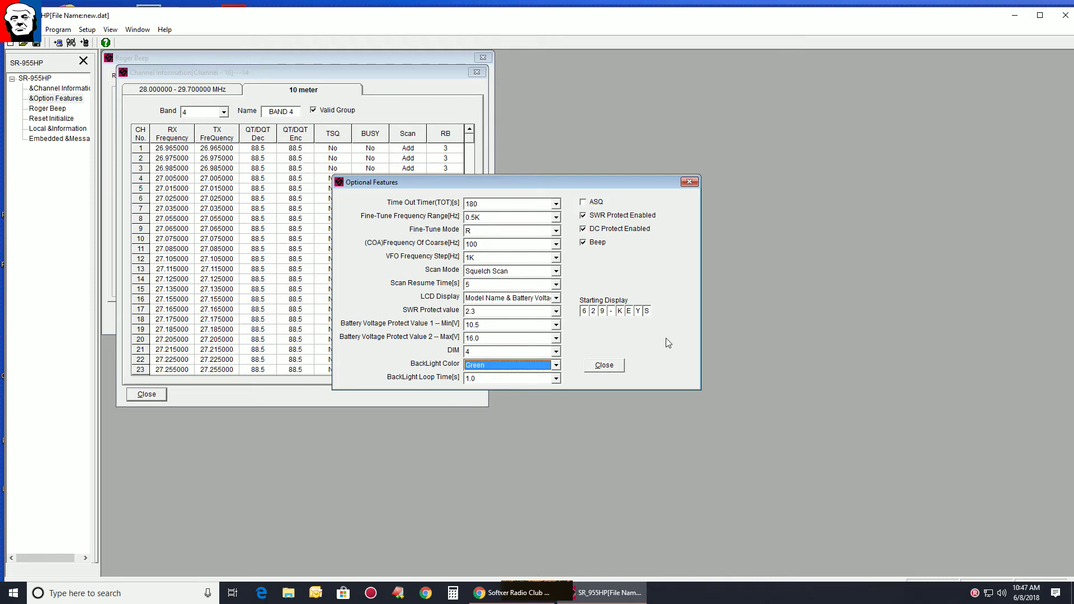
drag(550, 187, 732, 94)
drag(302, 76, 714, 274)
- Check the group and channel selections in the Reset Initialize settings and close them
click(58, 120)
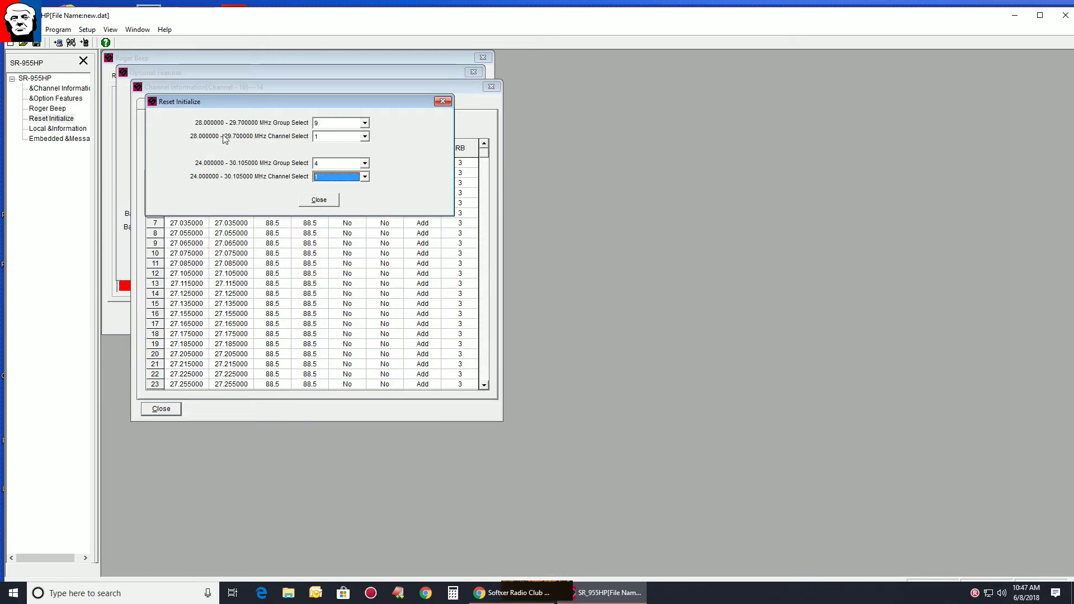
click(442, 101)
- Try the sample text "fsdfdfsdff" in the first Local Information line, erase it and close the window
click(65, 130)
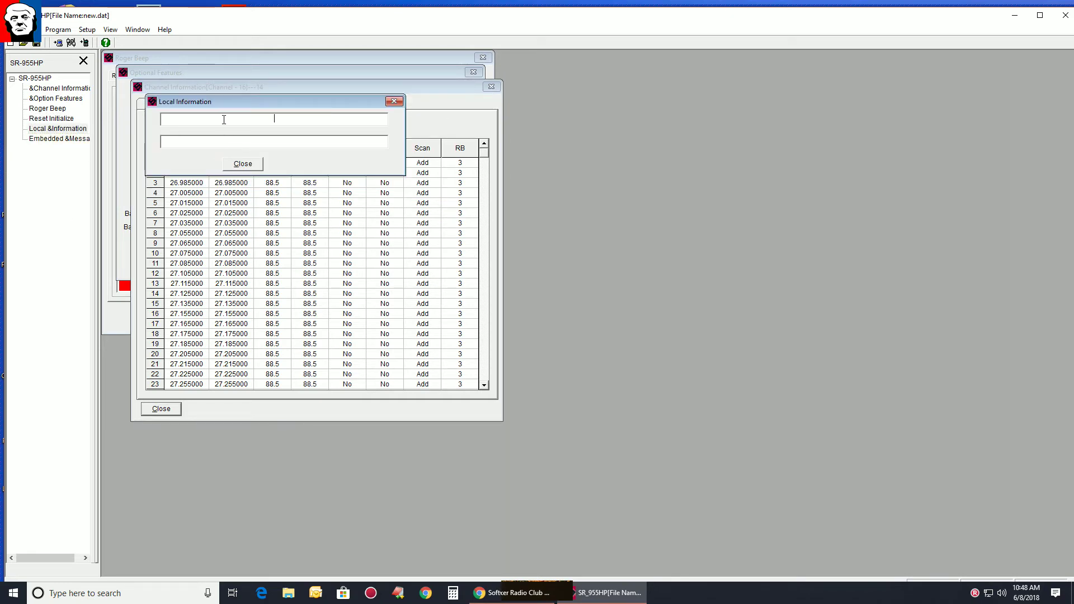
text(fsdfdfsdff)
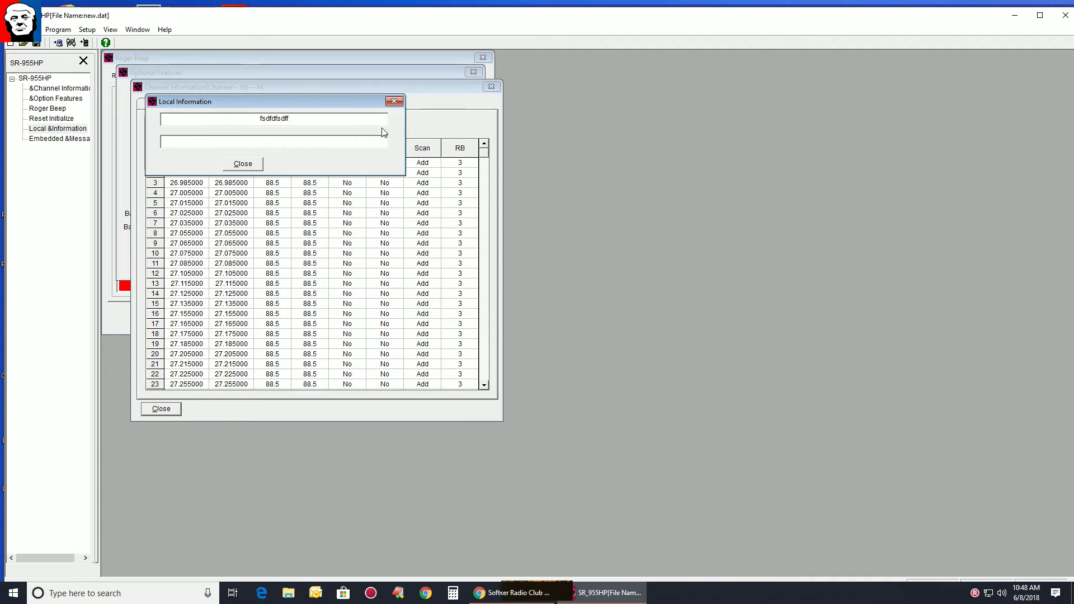
key(BackSpace)
key(BackSpace)
key(BackSpace)
key(BackSpace)
key(BackSpace)
key(BackSpace)
key(BackSpace)
key(BackSpace)
key(BackSpace)
key(BackSpace)
click(394, 101)
- Look over the radio's Embedded Message details and move the Channel Information window clear of the optional features
click(45, 139)
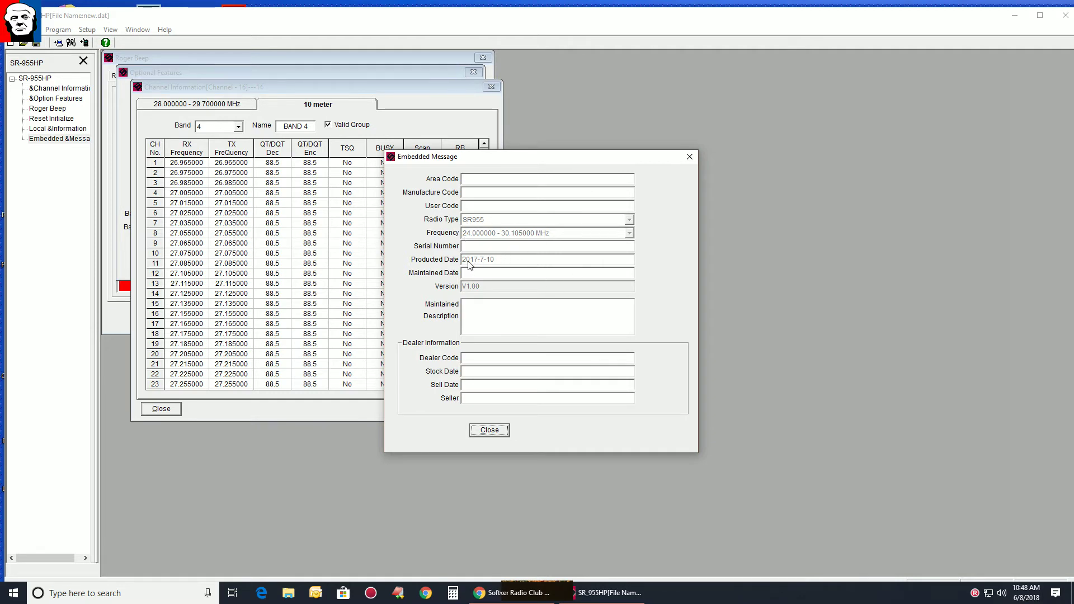
click(689, 157)
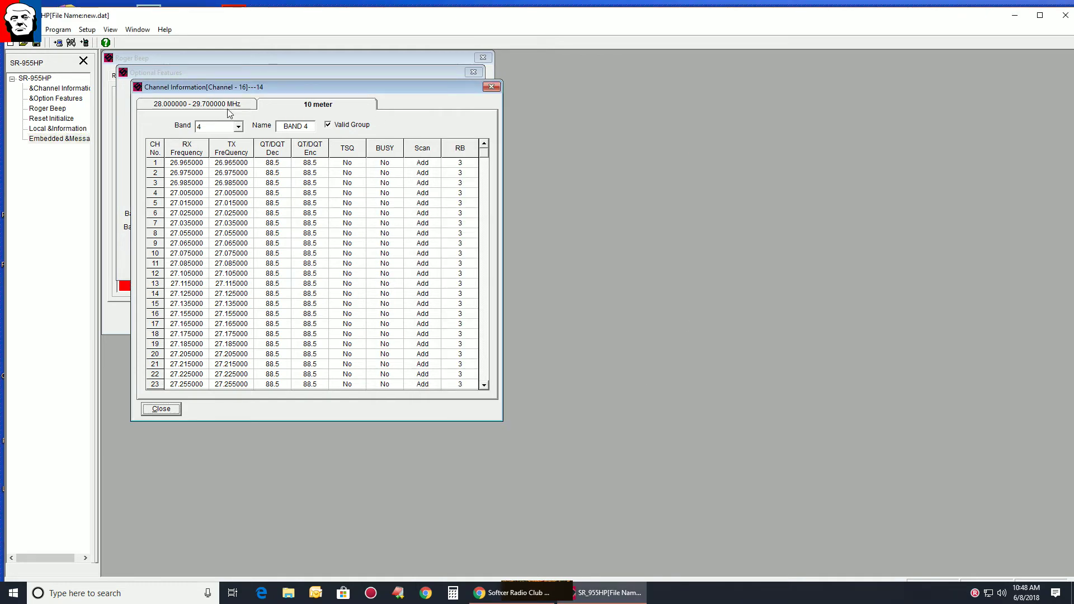
drag(352, 89, 763, 136)
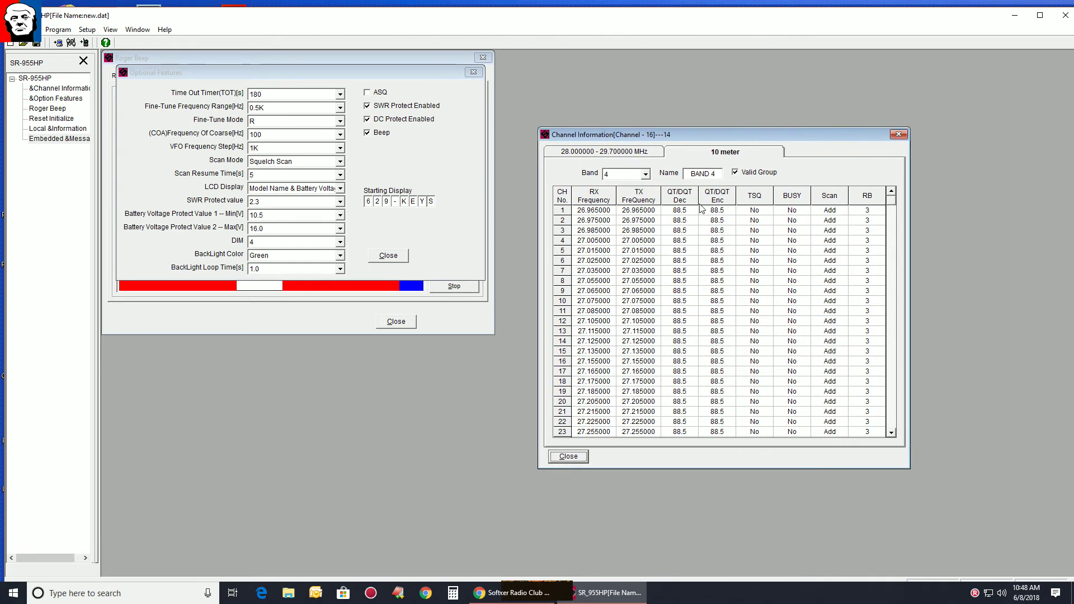
click(61, 29)
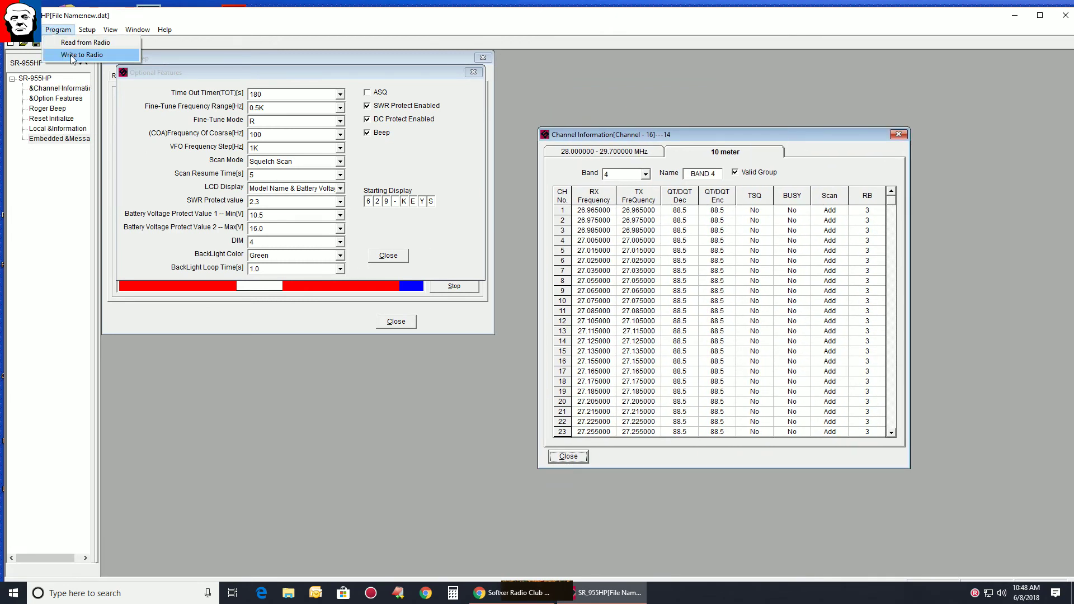
click(24, 228)
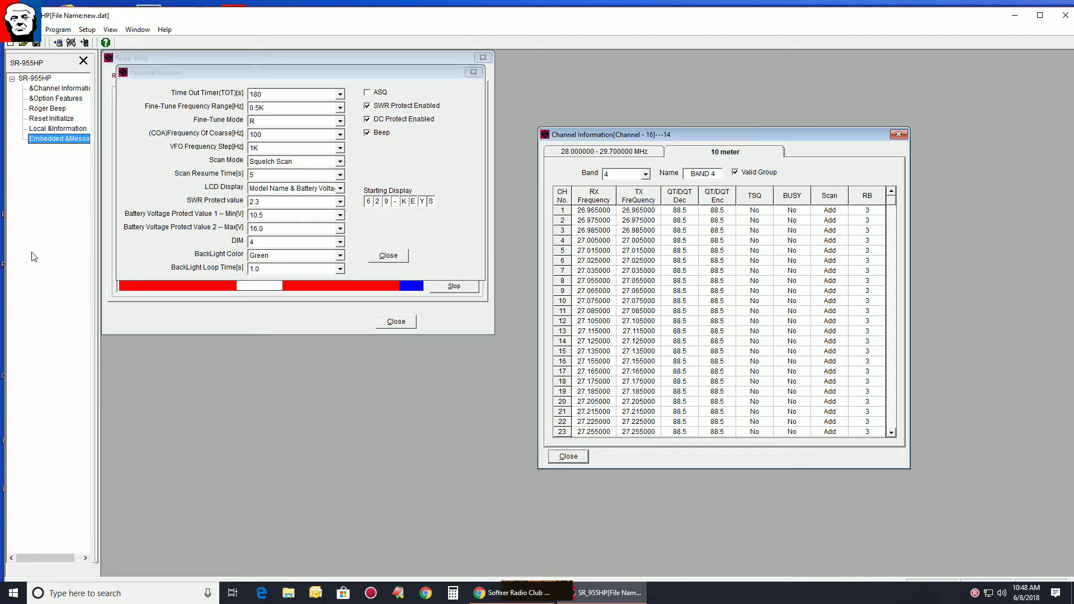
click(85, 33)
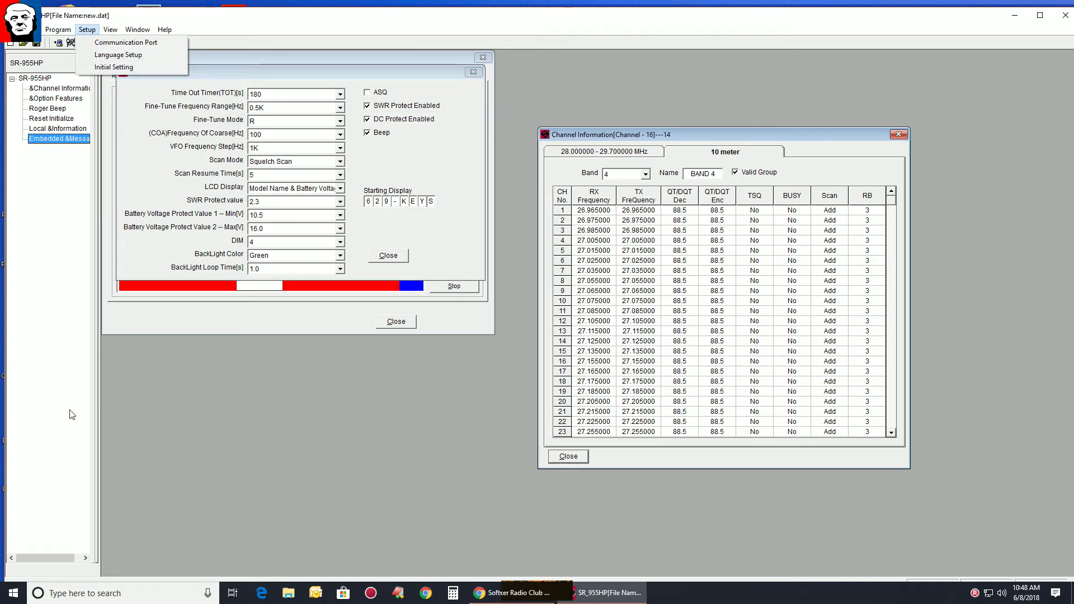
click(249, 431)
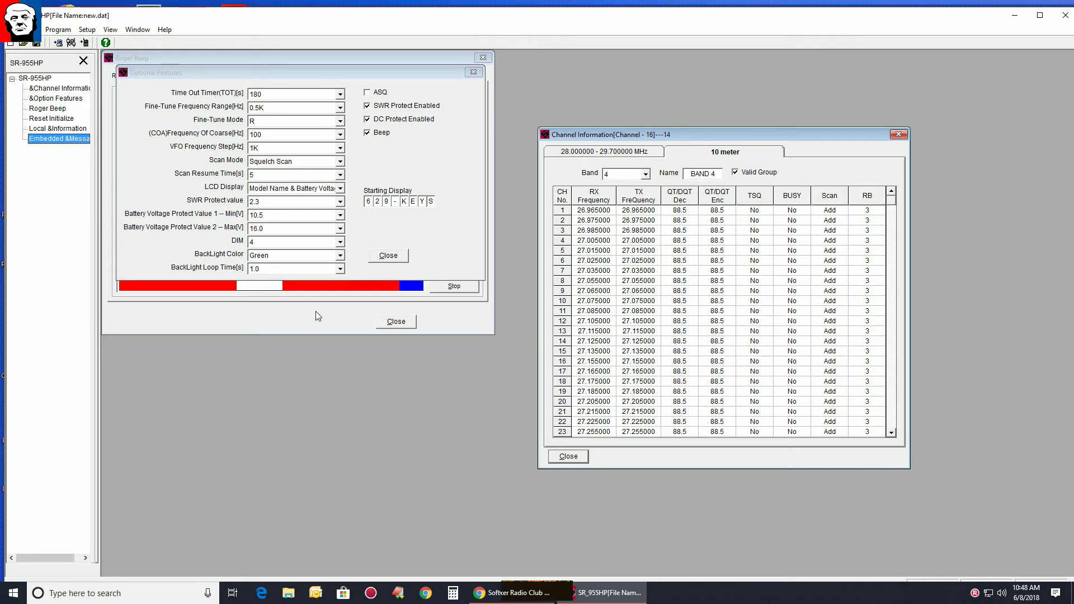
- Bring the Channel Information window closer and compare its 10 meter list with the 28.000000 - 29.700000 MHz list
drag(693, 142, 400, 164)
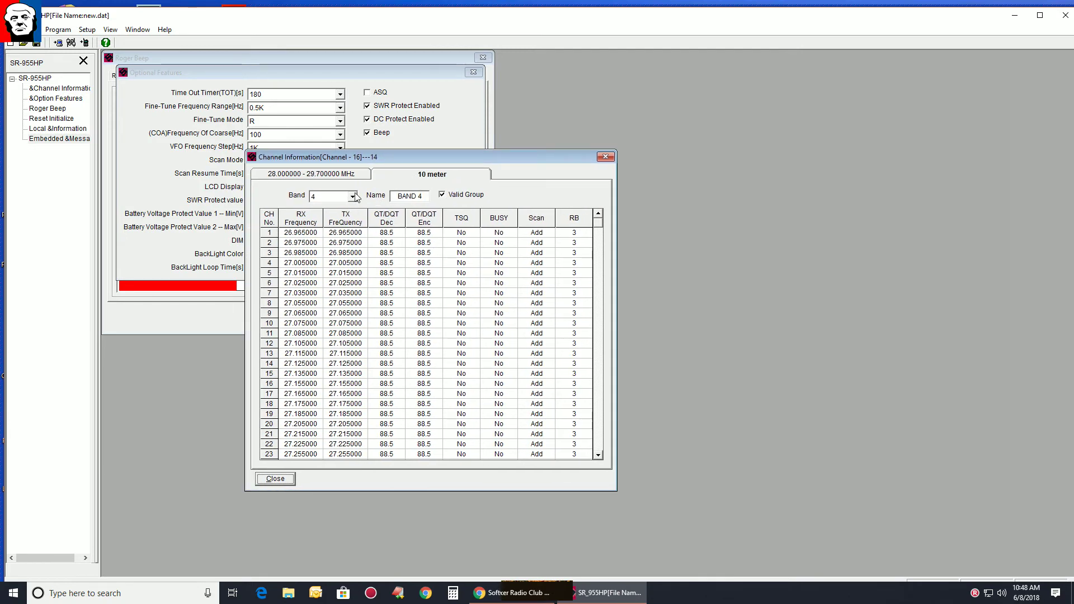
click(347, 176)
click(417, 180)
click(277, 178)
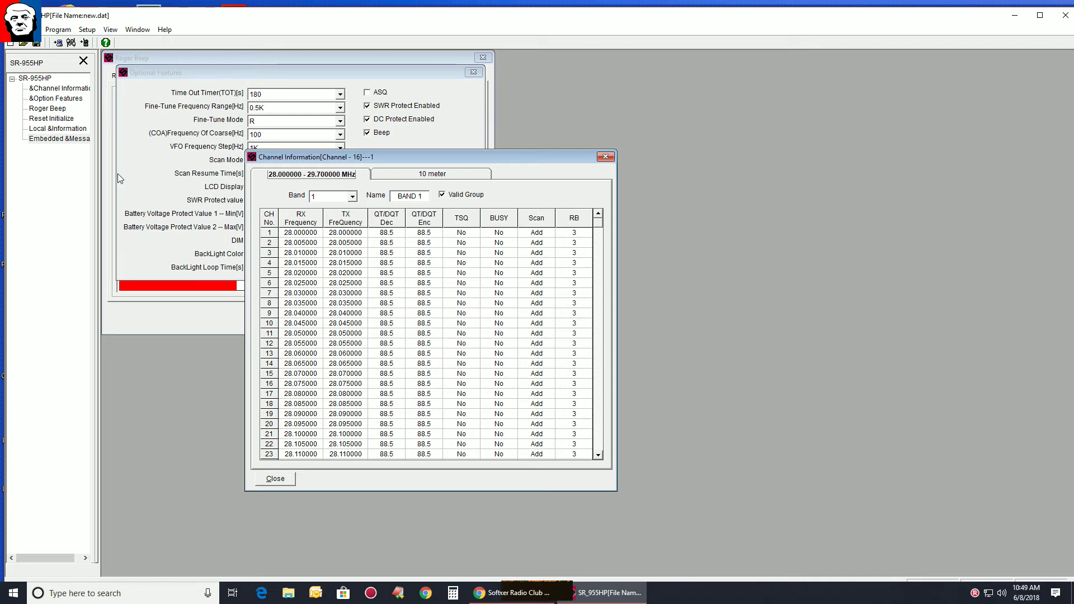
- Arrange the Channel Information, Optional Features and Roger Beep windows without overlap and show the 10 meter channel list
click(86, 30)
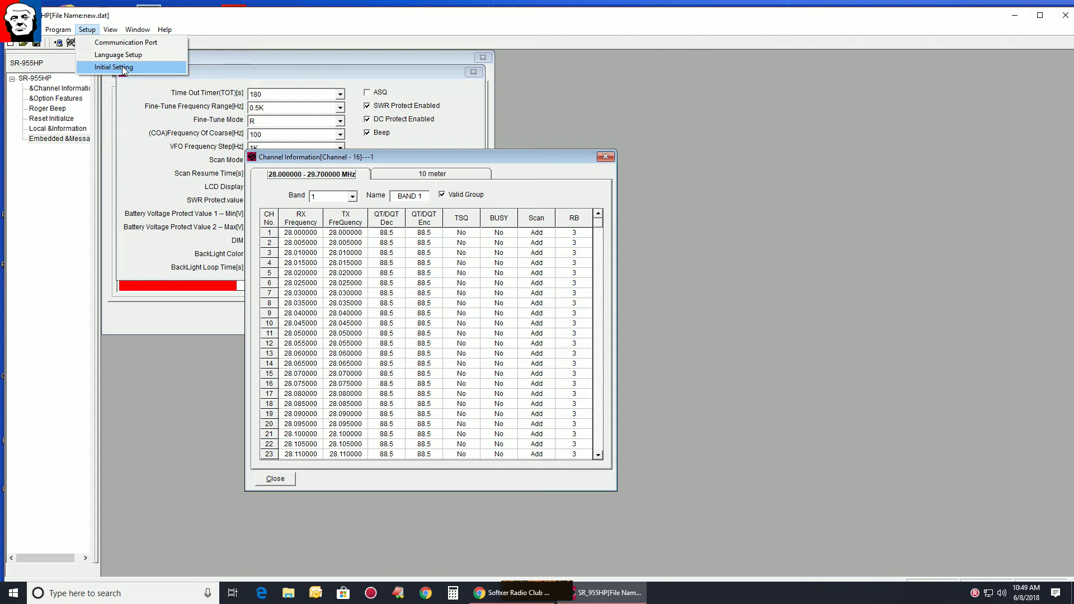
click(527, 156)
drag(527, 156, 809, 208)
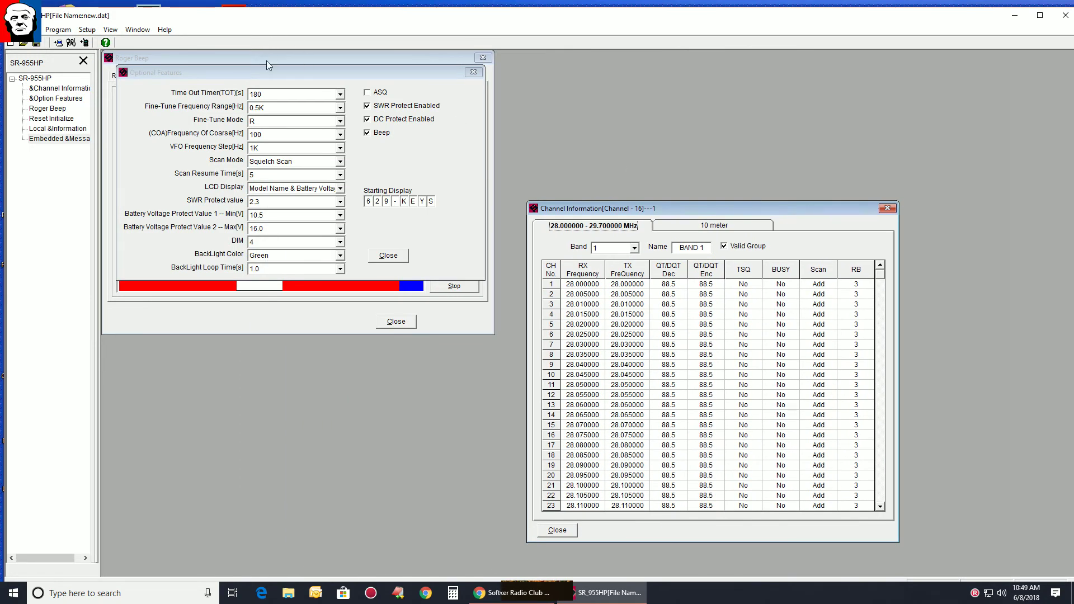
drag(267, 72, 259, 340)
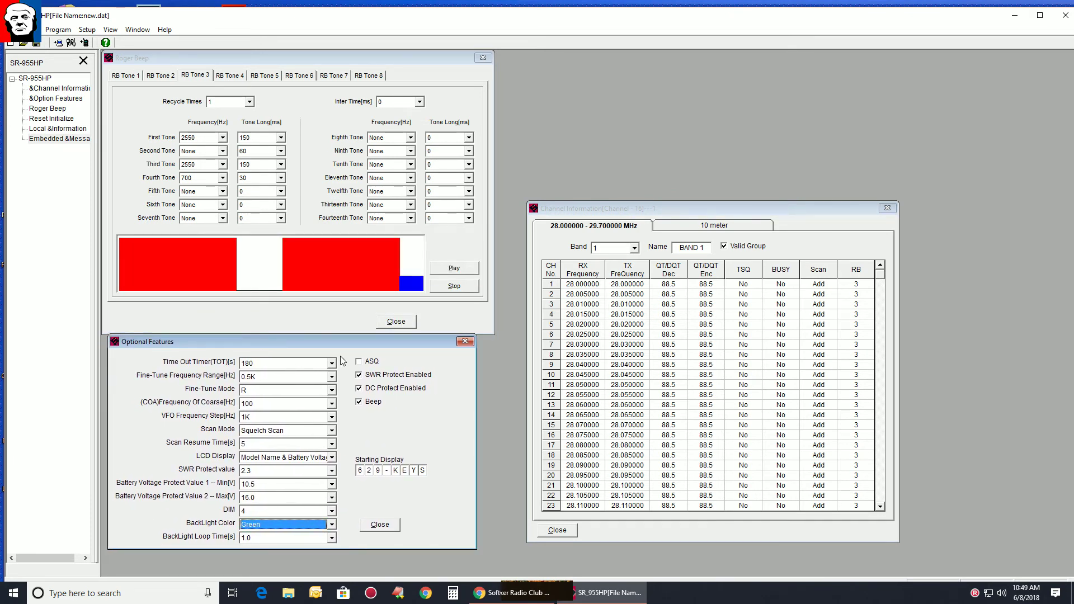
click(259, 56)
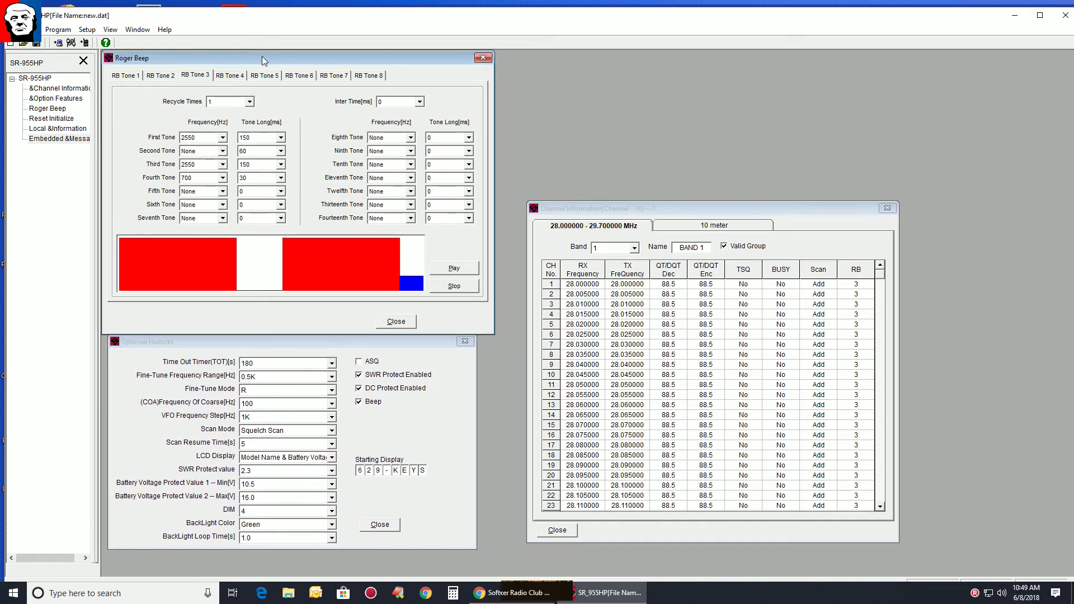
click(694, 229)
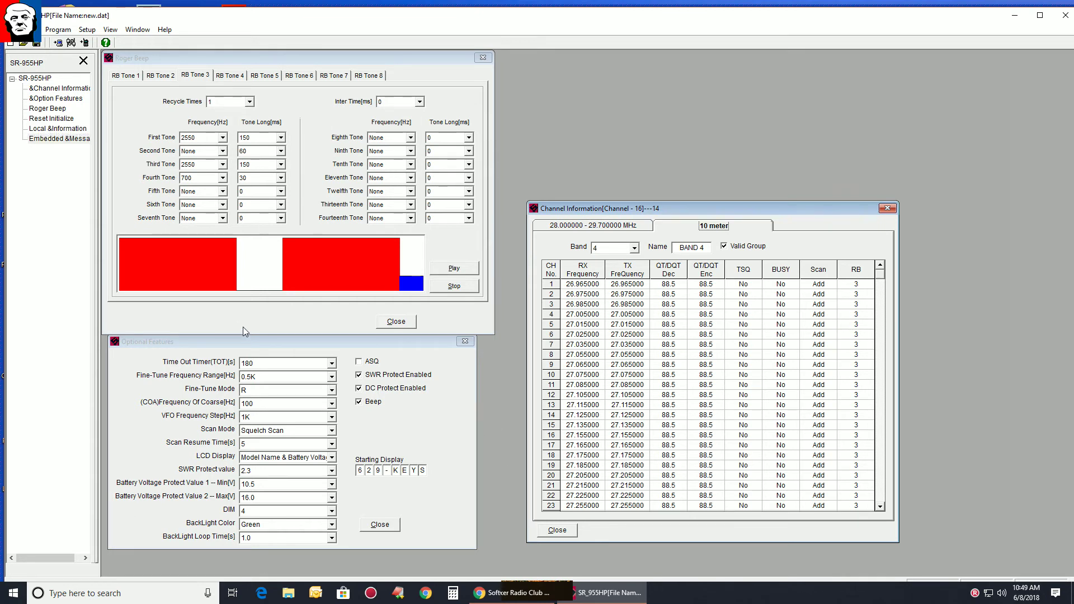
- Play RB Tones 3, 4 and 6 and check the definitions of RB Tones 7 and 8
click(453, 270)
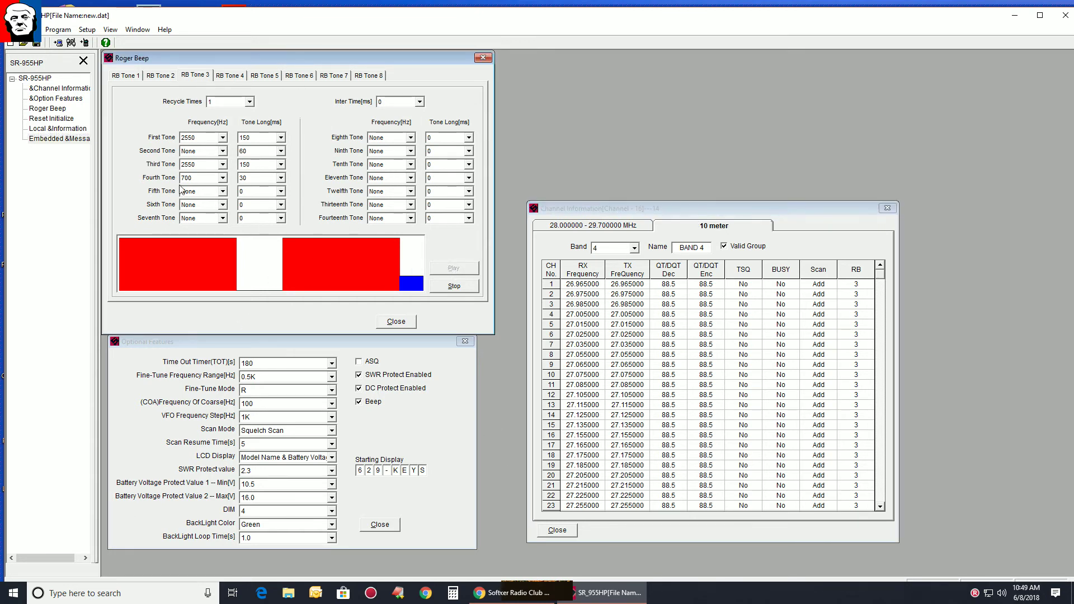
click(223, 76)
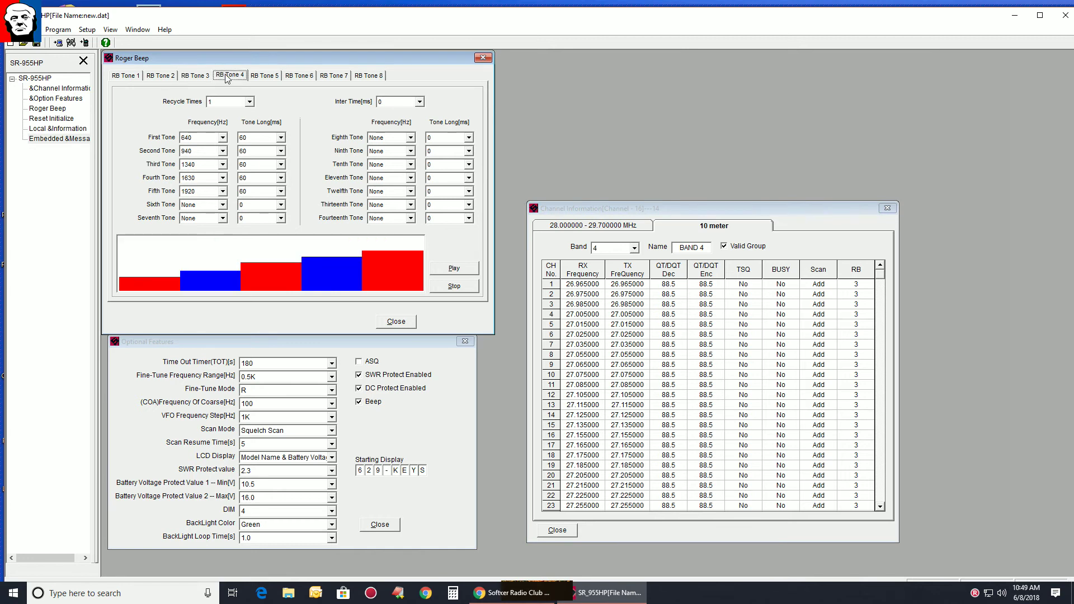
click(438, 274)
click(299, 75)
click(453, 269)
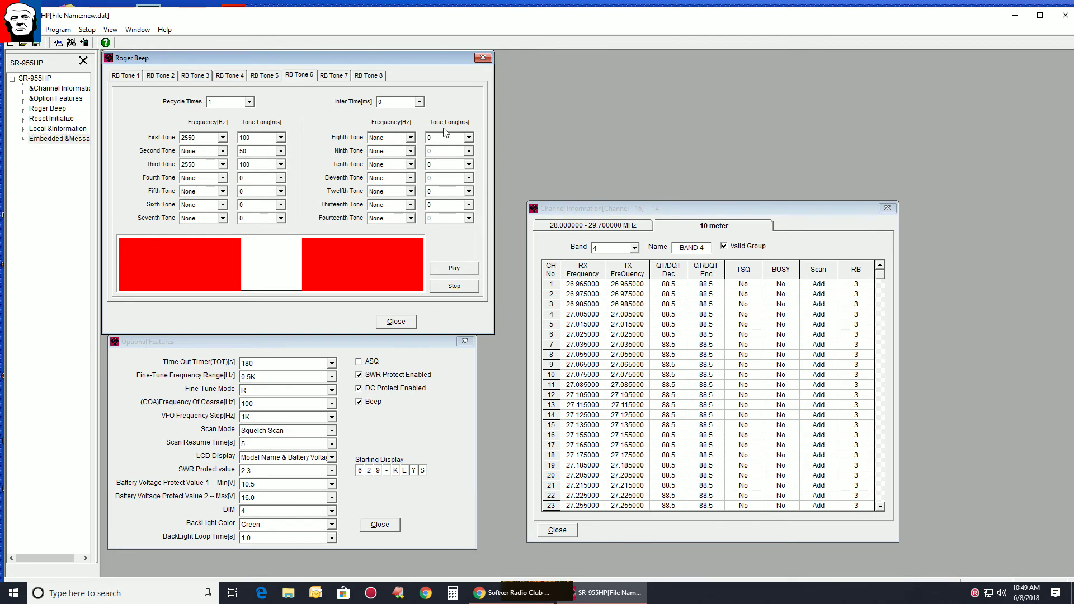
click(335, 77)
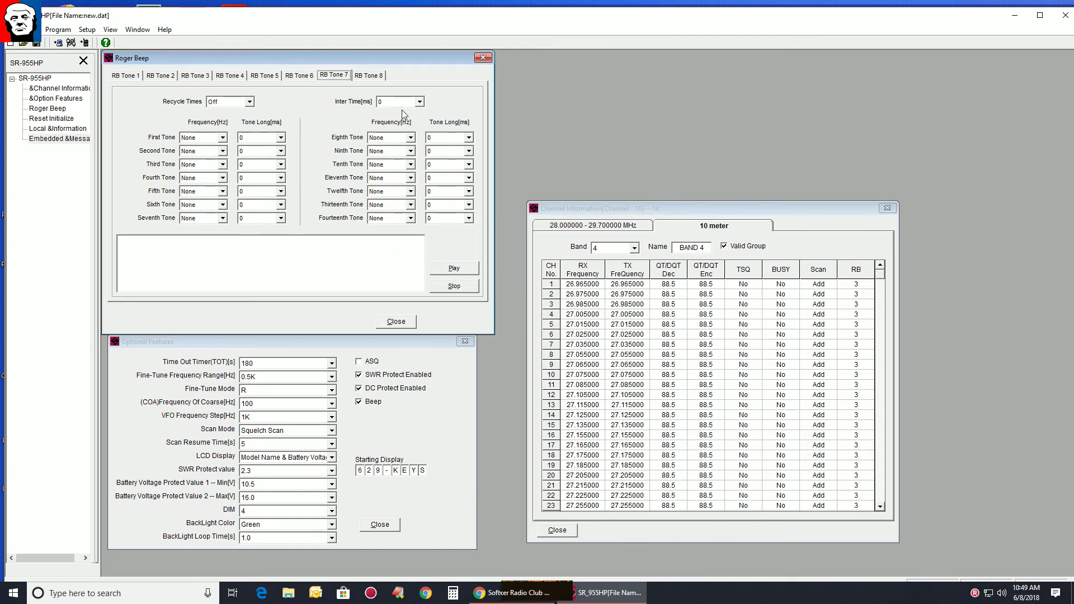
click(373, 77)
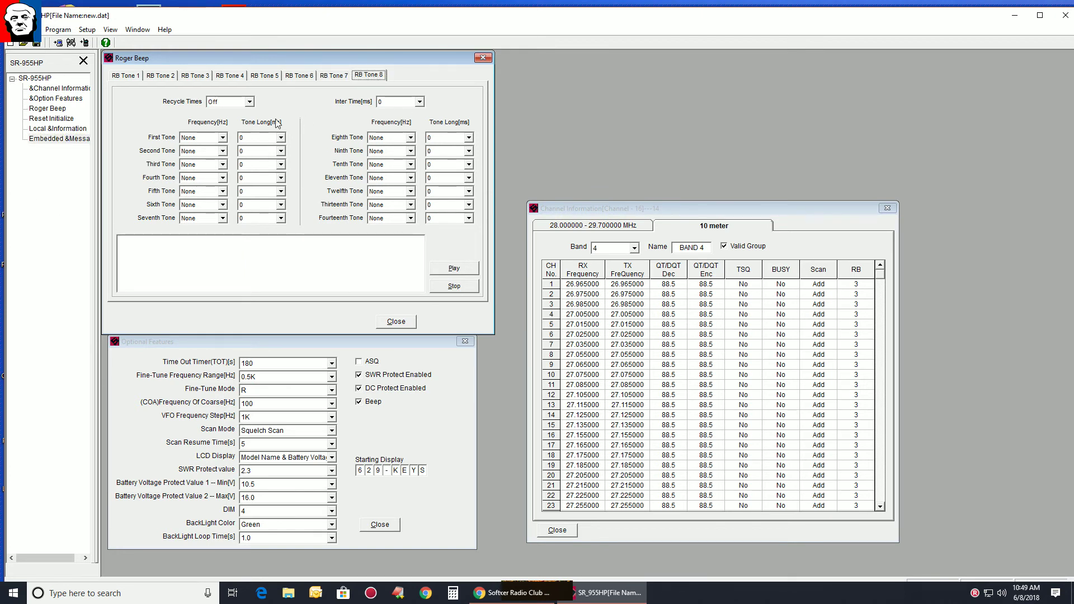
- Play RB Tones 6 and 3 again and review RB Tone 2
click(301, 76)
click(455, 268)
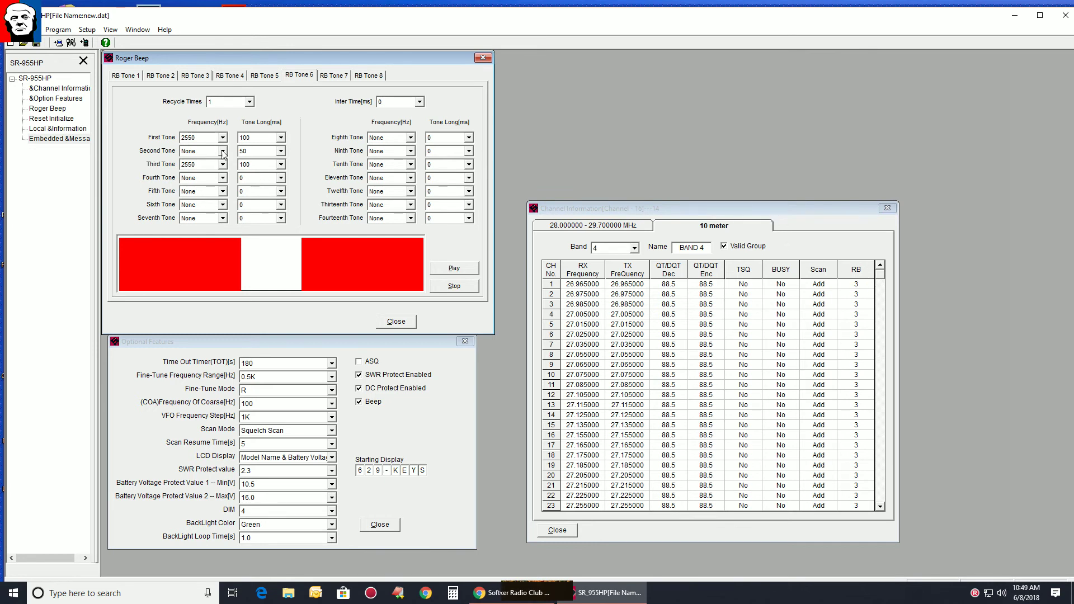
click(196, 76)
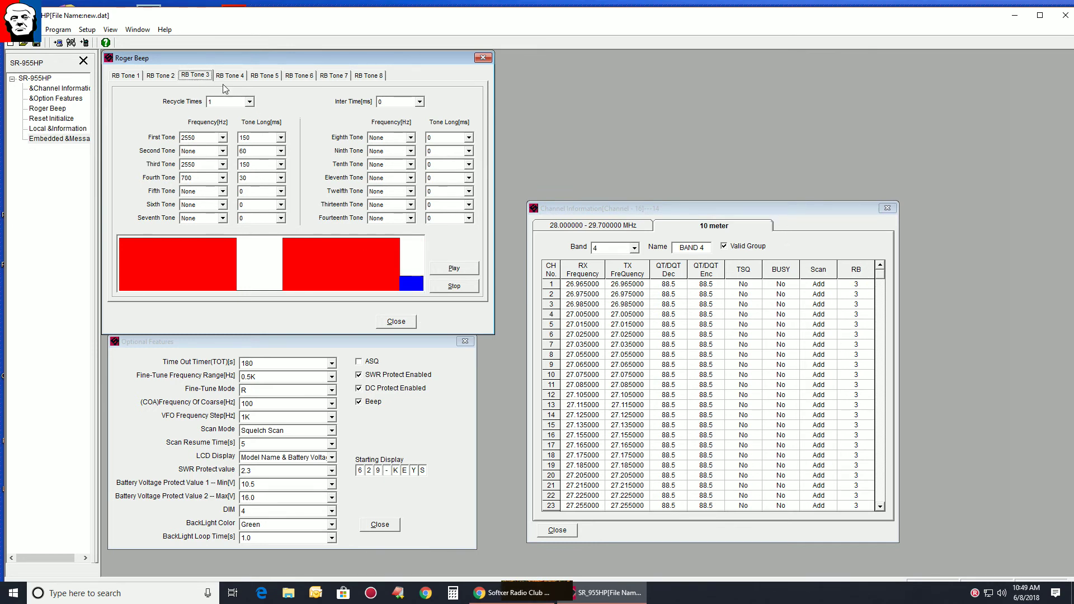
click(454, 269)
click(161, 77)
click(442, 283)
- Set the first tone of RB Tone 7 to 470 Hz for 40 ms and play it
click(334, 75)
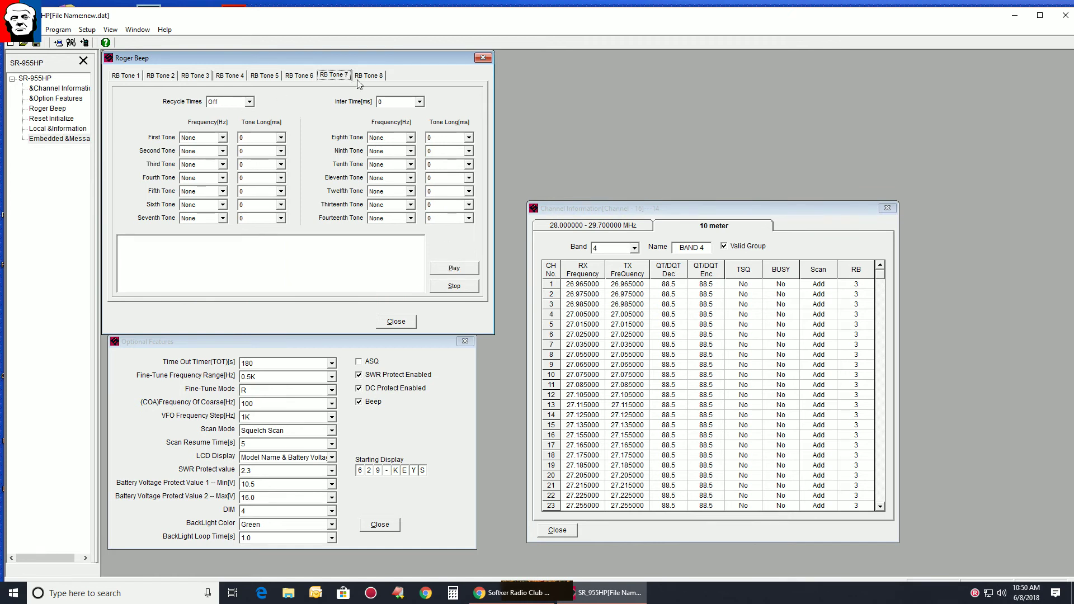
click(223, 138)
scroll(204, 168, down, 2)
click(203, 162)
click(258, 139)
click(268, 181)
click(439, 273)
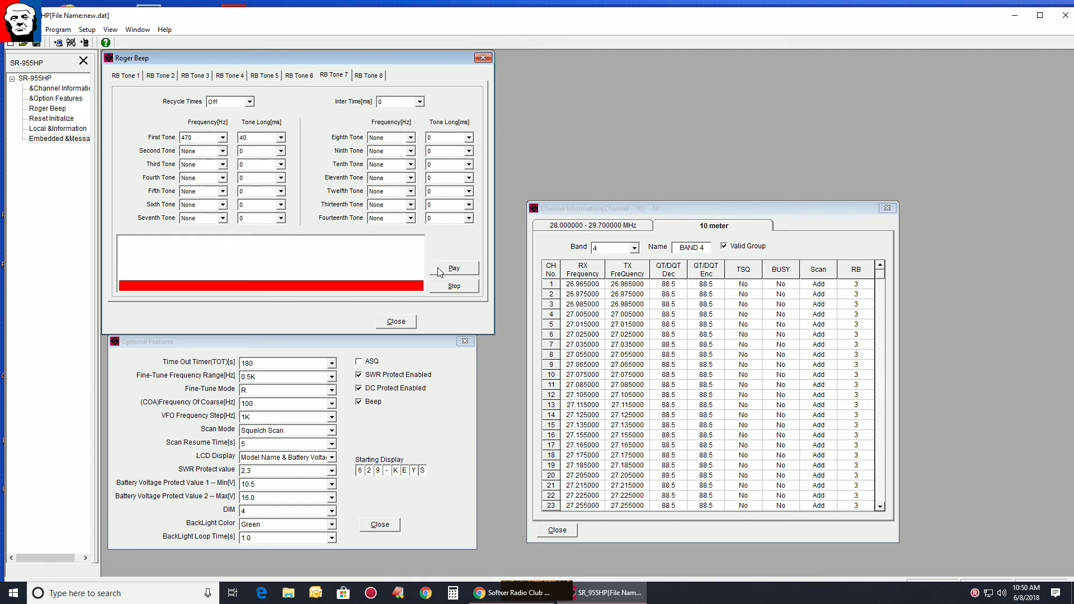
- Change the first tone of RB Tone 7 to 510 Hz for 110 ms and play it
click(205, 138)
click(206, 183)
click(281, 138)
click(264, 204)
click(436, 274)
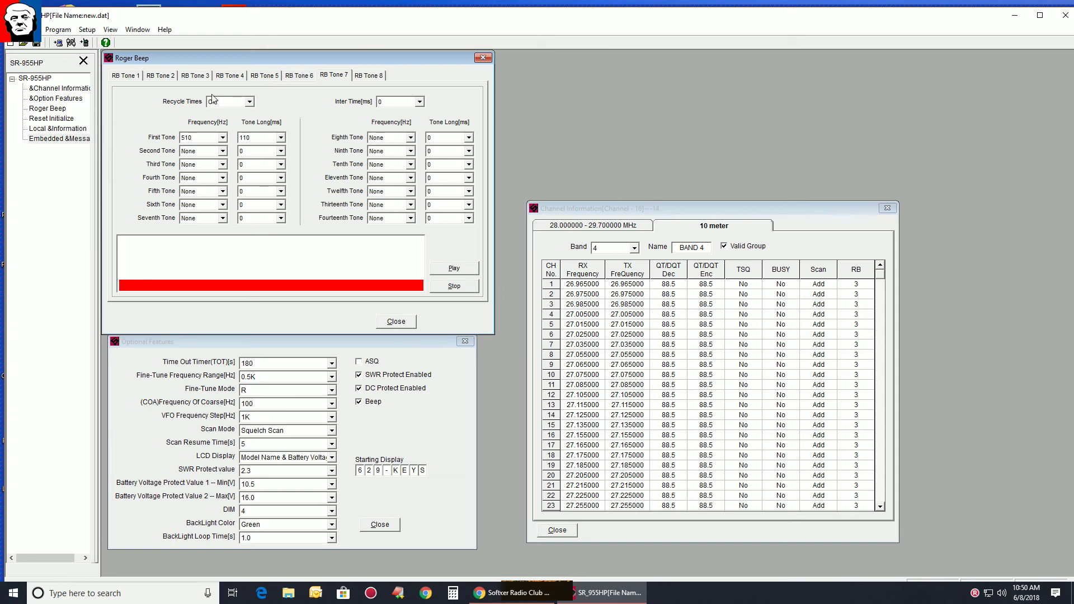
- Play RB Tones 5, 4 and 3 for comparison and close the Roger Beep window
click(229, 76)
click(264, 75)
click(443, 274)
click(229, 75)
click(458, 269)
click(195, 75)
click(462, 269)
click(395, 323)
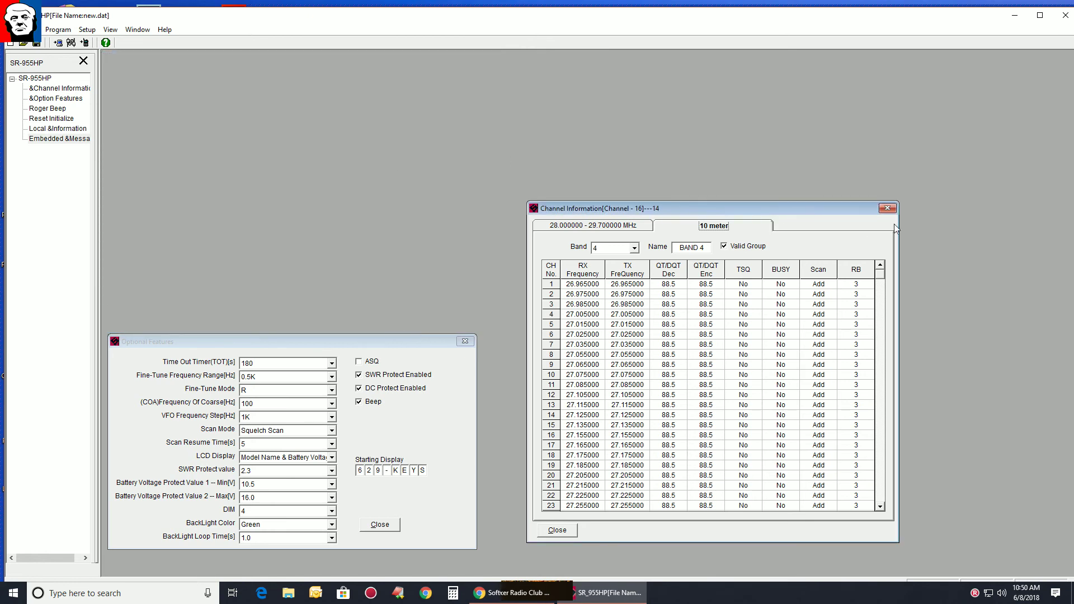
- Close the Channel Information and Optional Features windows and exit the SR-955HP programming software
click(888, 208)
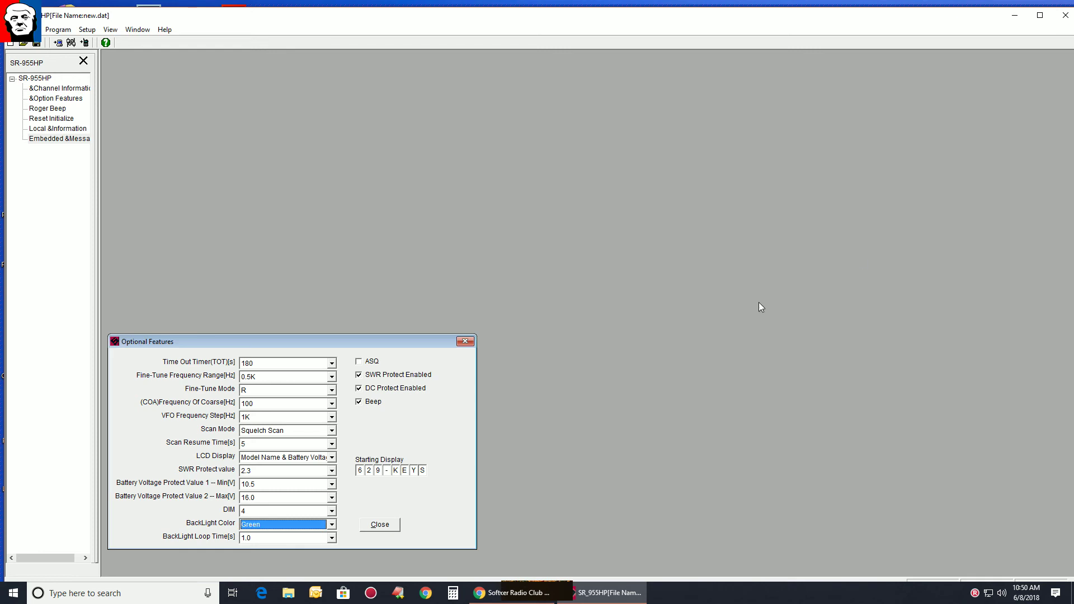
click(464, 341)
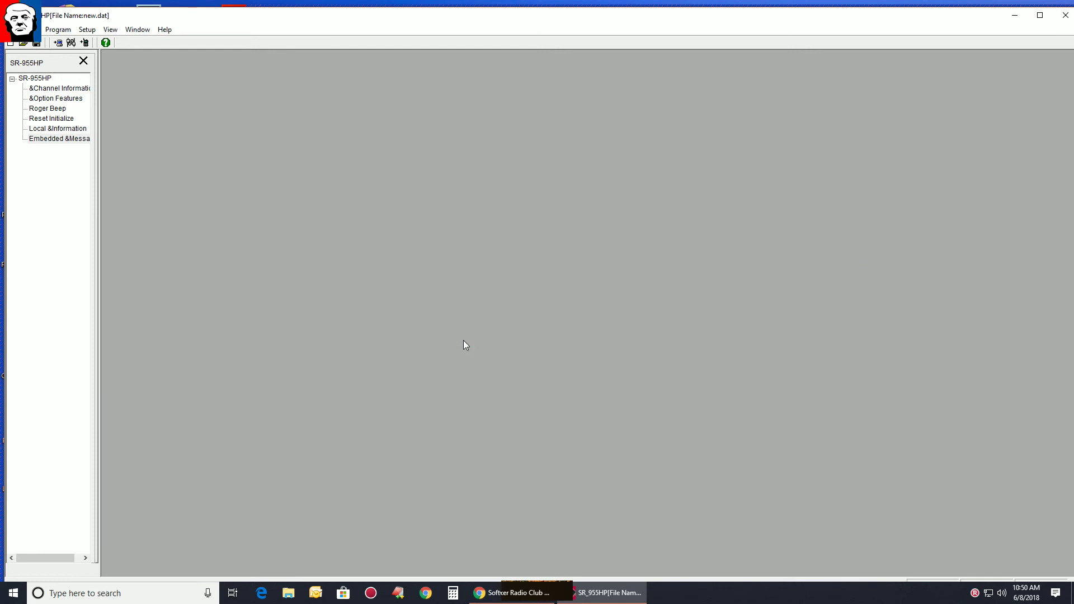
click(1066, 21)
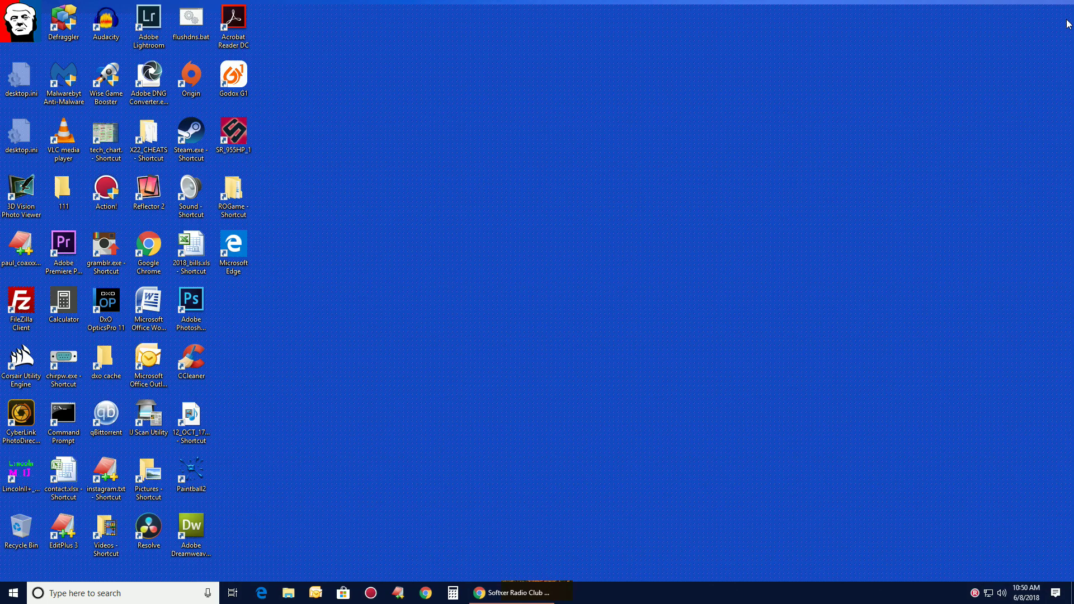
- Switch to Chrome and review the Stryker help article on getting the software working, including its Prolific driver installation instructions
click(492, 592)
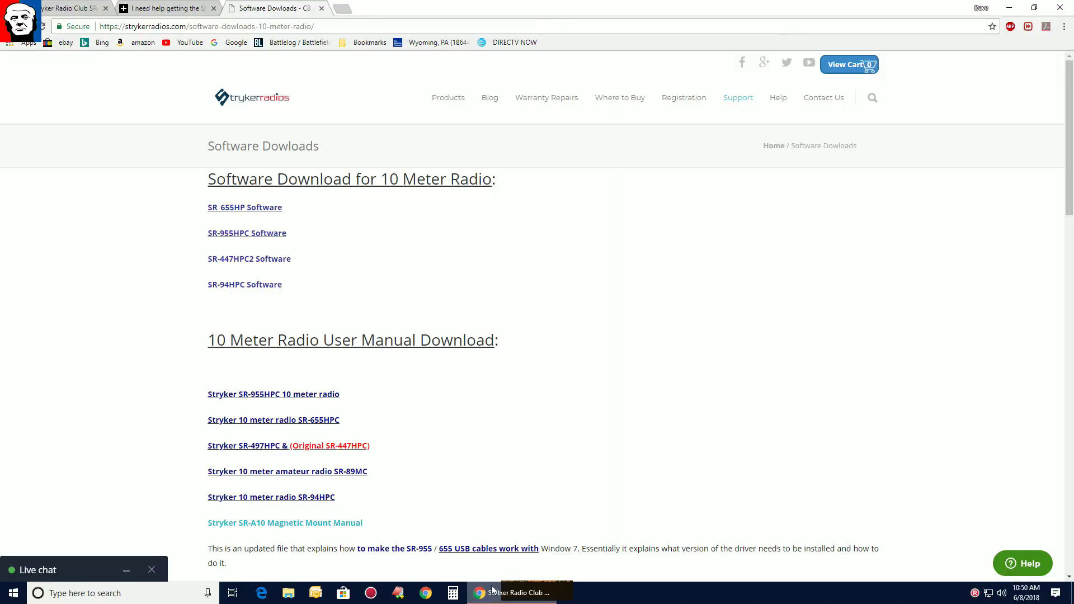
click(174, 8)
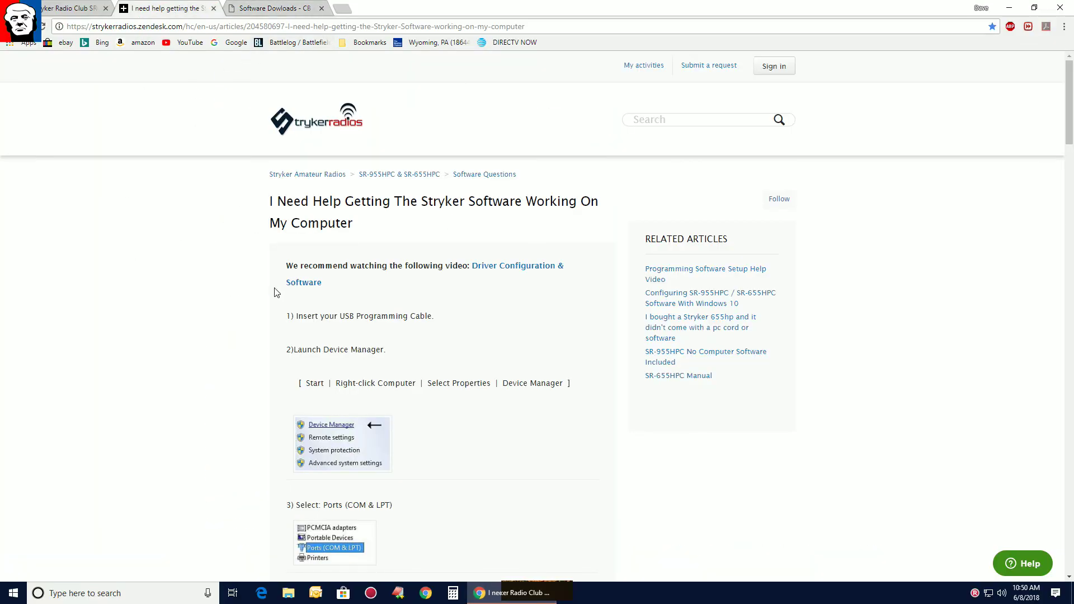
scroll(217, 299, down, 3)
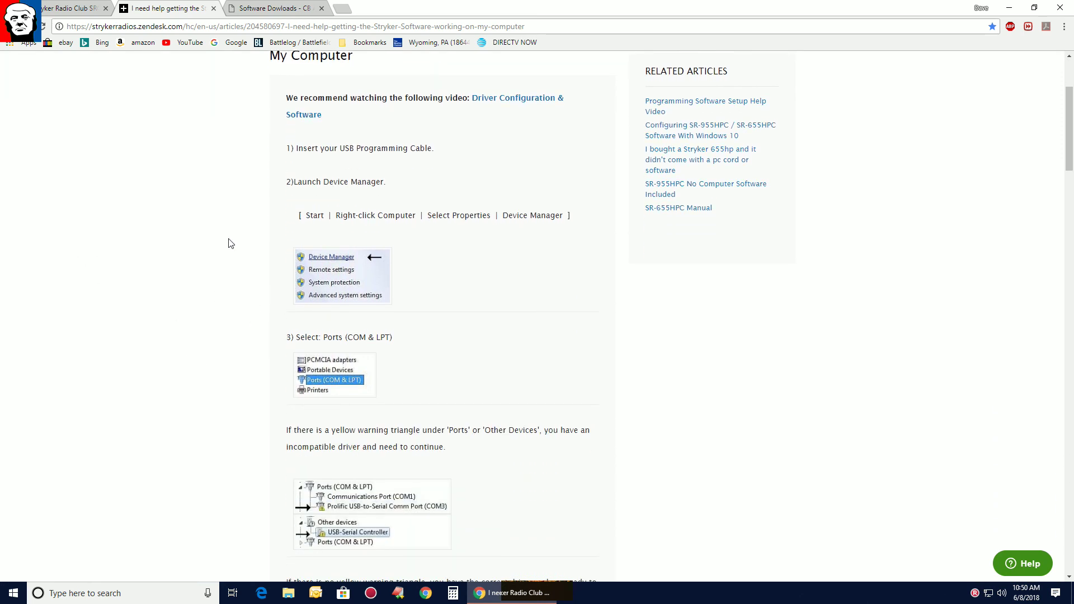
scroll(278, 286, down, 12)
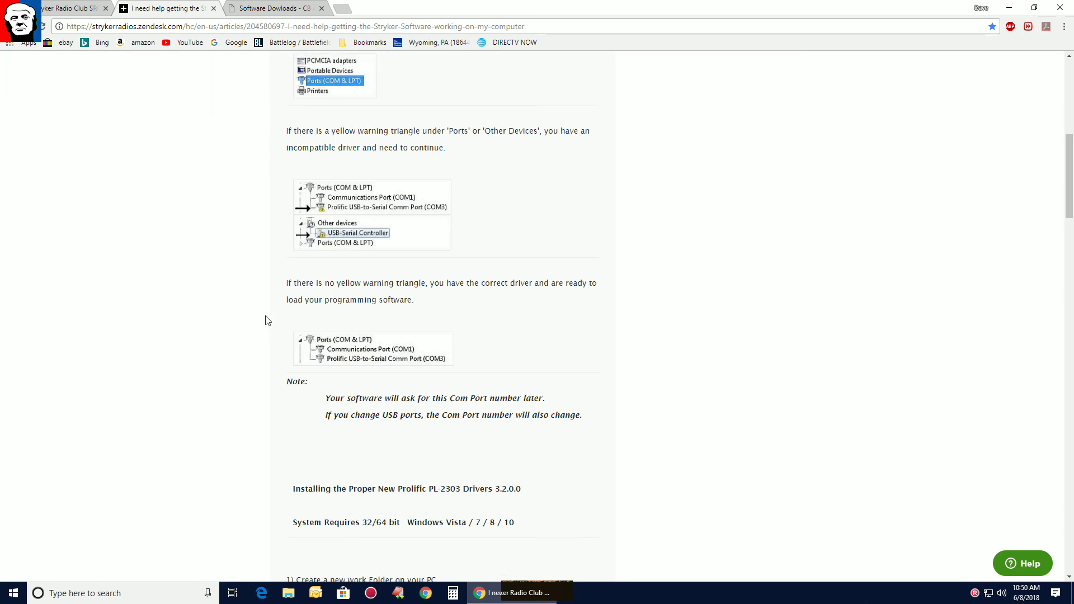
scroll(219, 322, down, 12)
scroll(219, 330, down, 15)
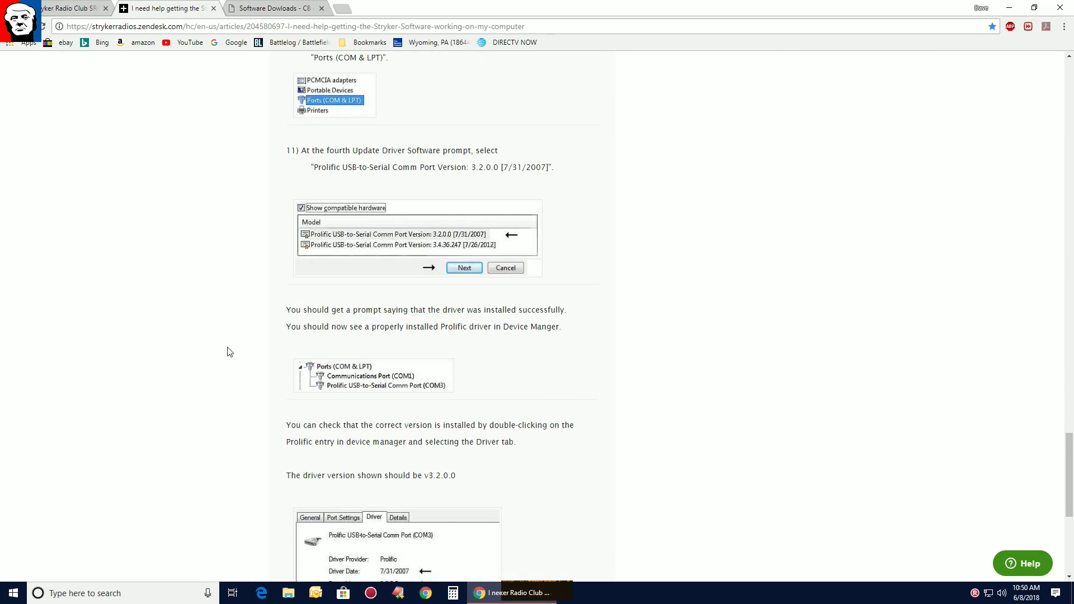
scroll(224, 341, down, 5)
scroll(227, 358, up, 7)
scroll(220, 370, up, 18)
scroll(213, 395, up, 4)
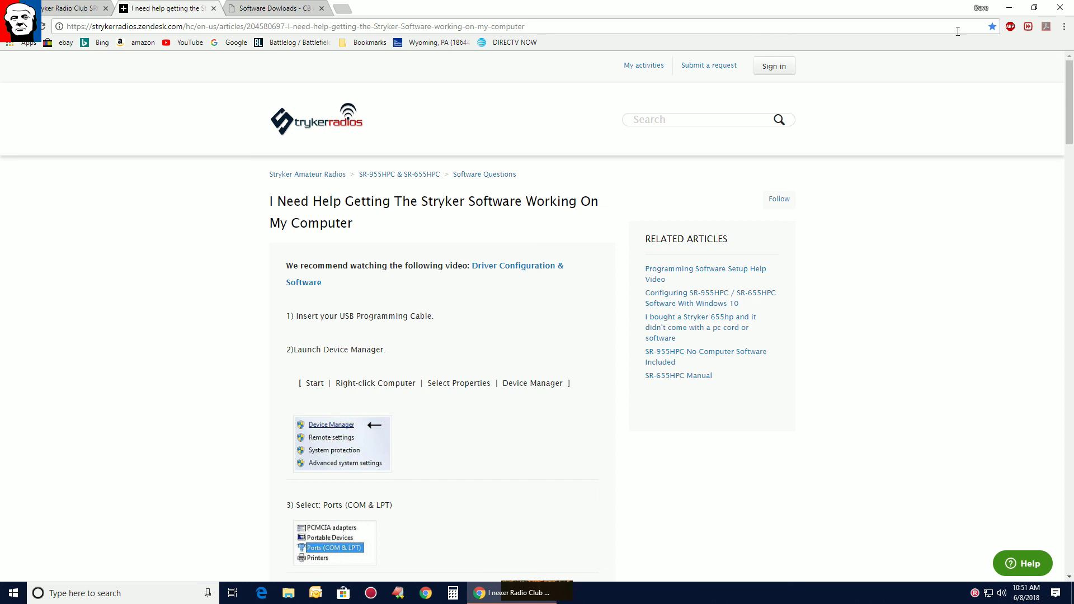
click(976, 594)
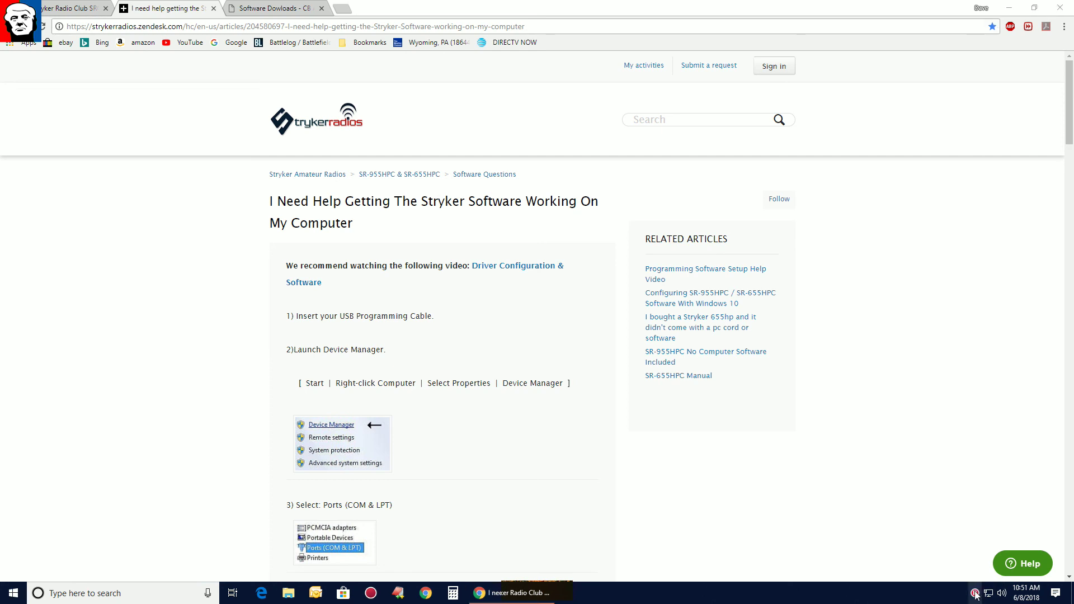